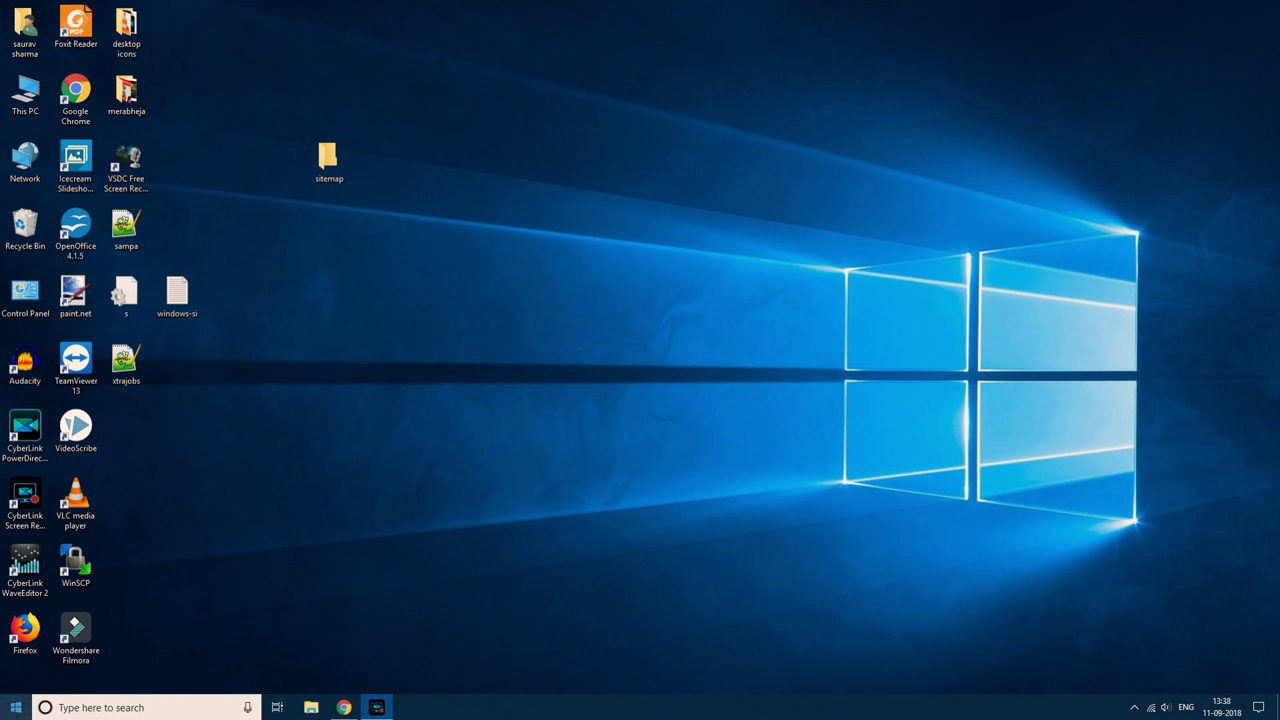
- Open the Network and Sharing Center from Settings' Network & Internet status page
left_click(15, 707)
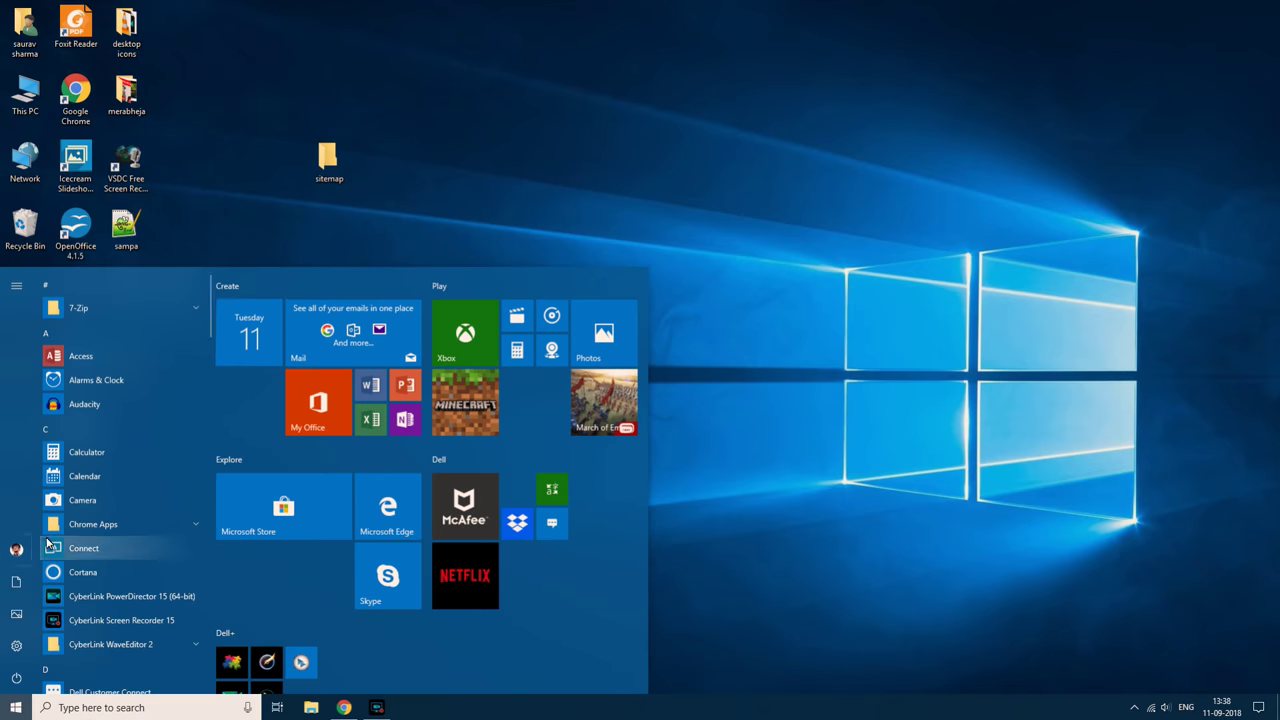
left_click(16, 646)
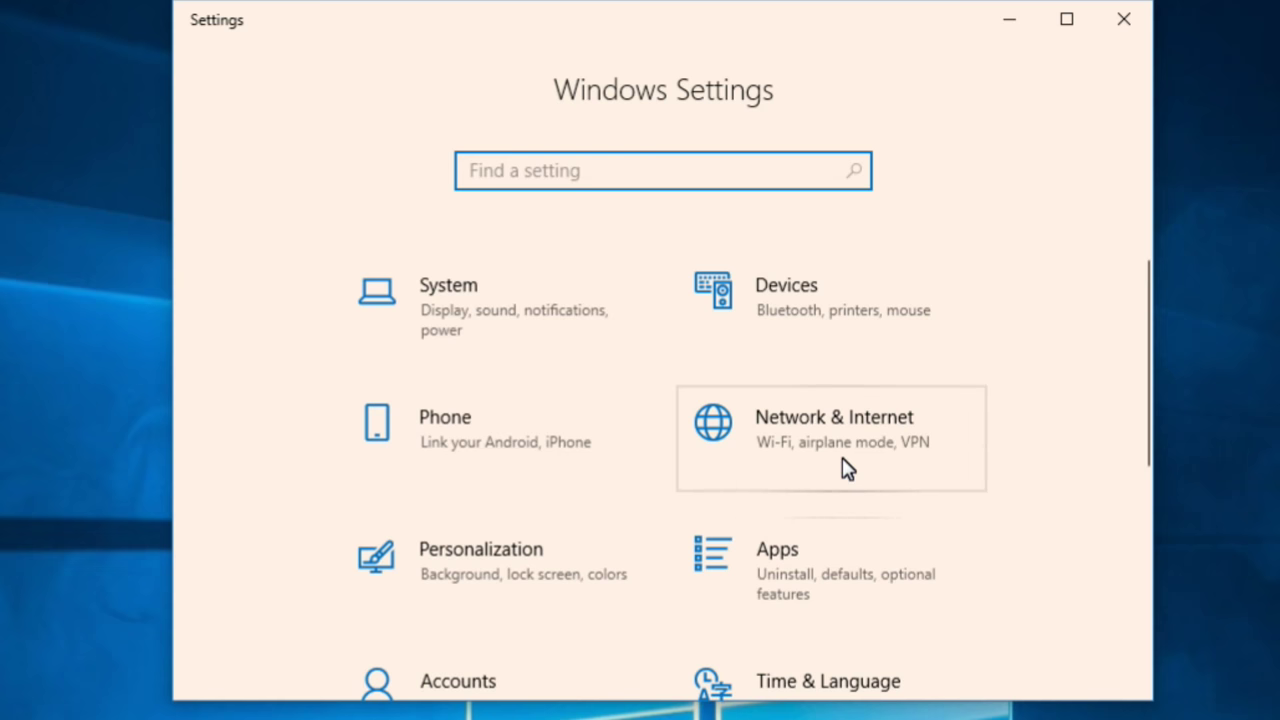
left_click(906, 476)
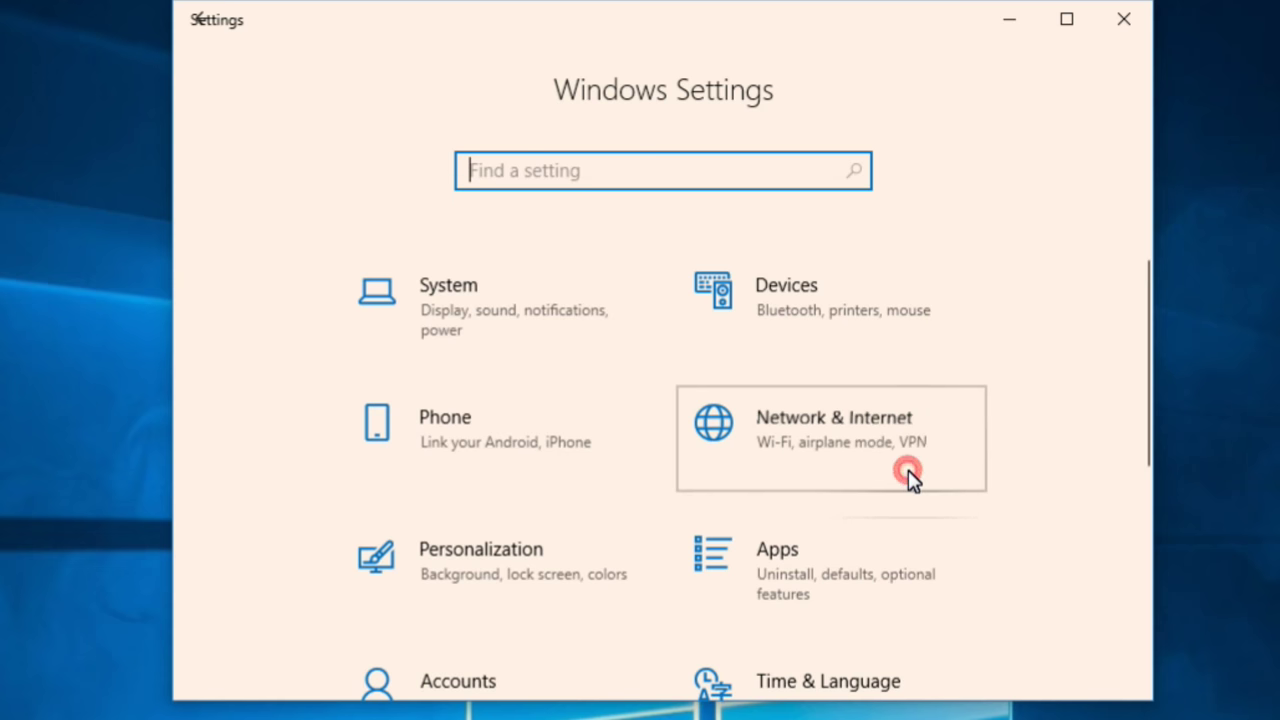
scroll(894, 405, "down", 5)
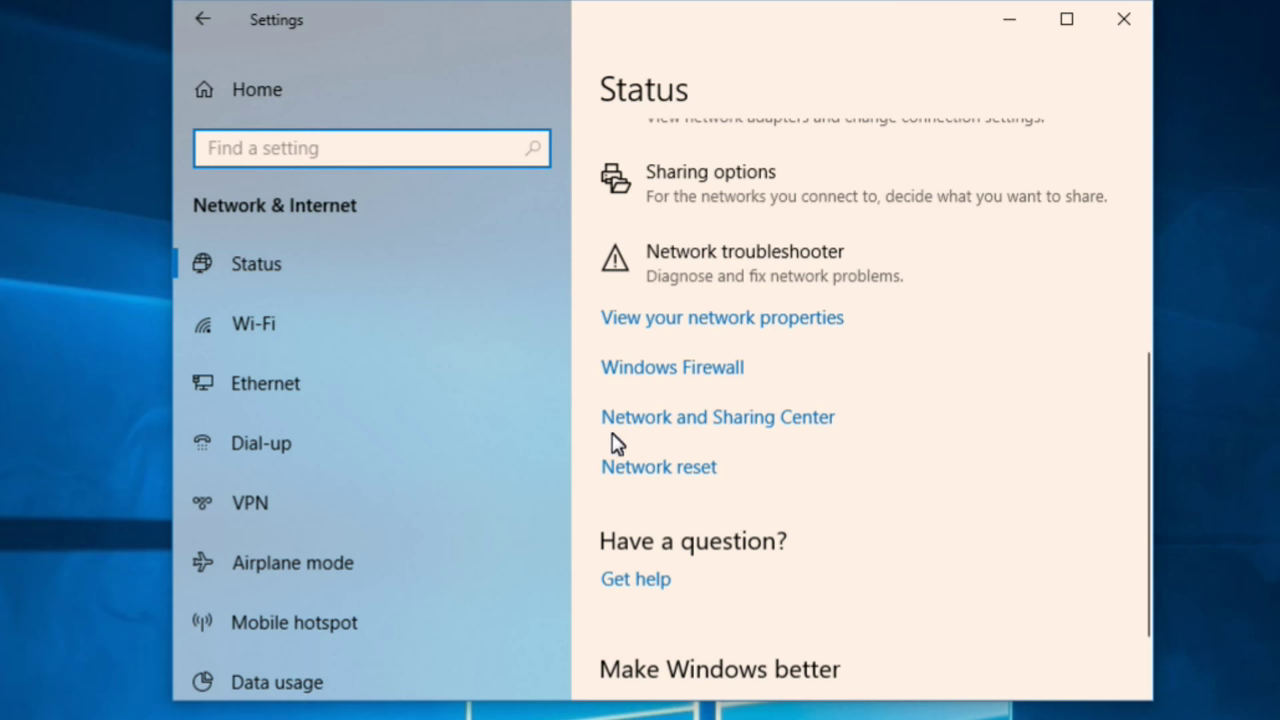
left_click(767, 438)
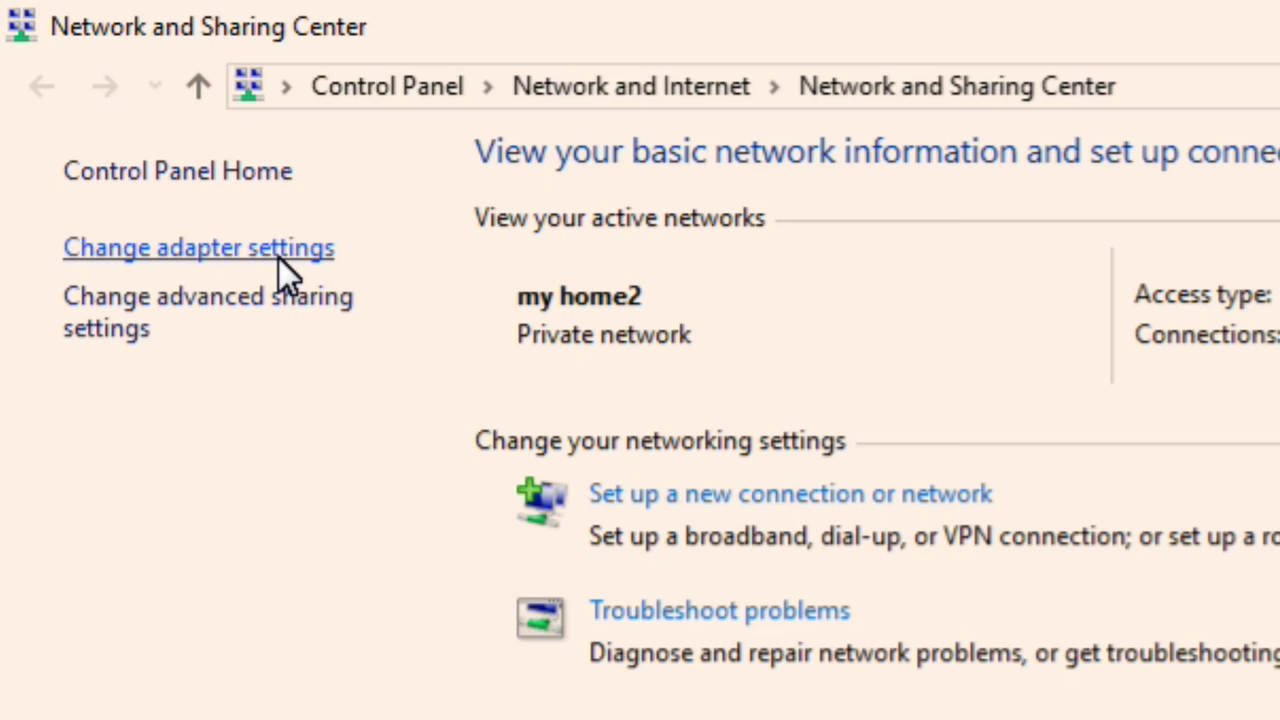
- List the network adapters and open the Wi-Fi connection's Properties
left_click(278, 252)
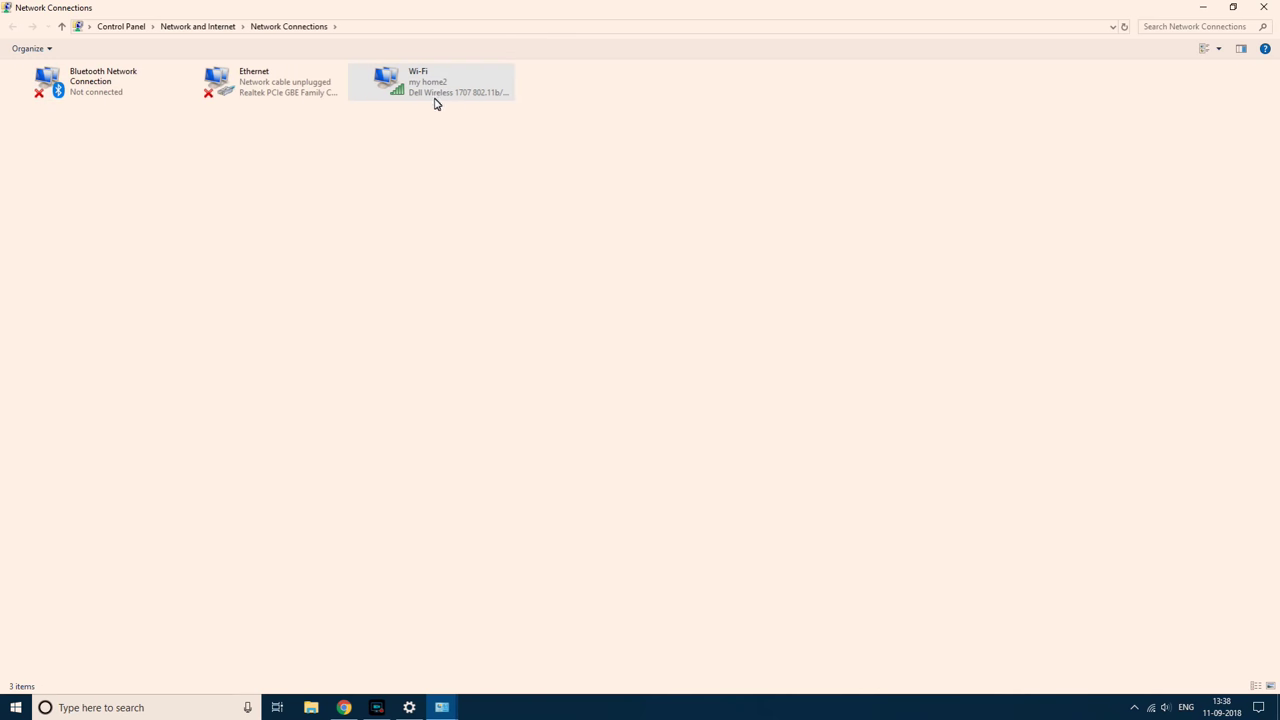
left_click(436, 97)
right_click(436, 97)
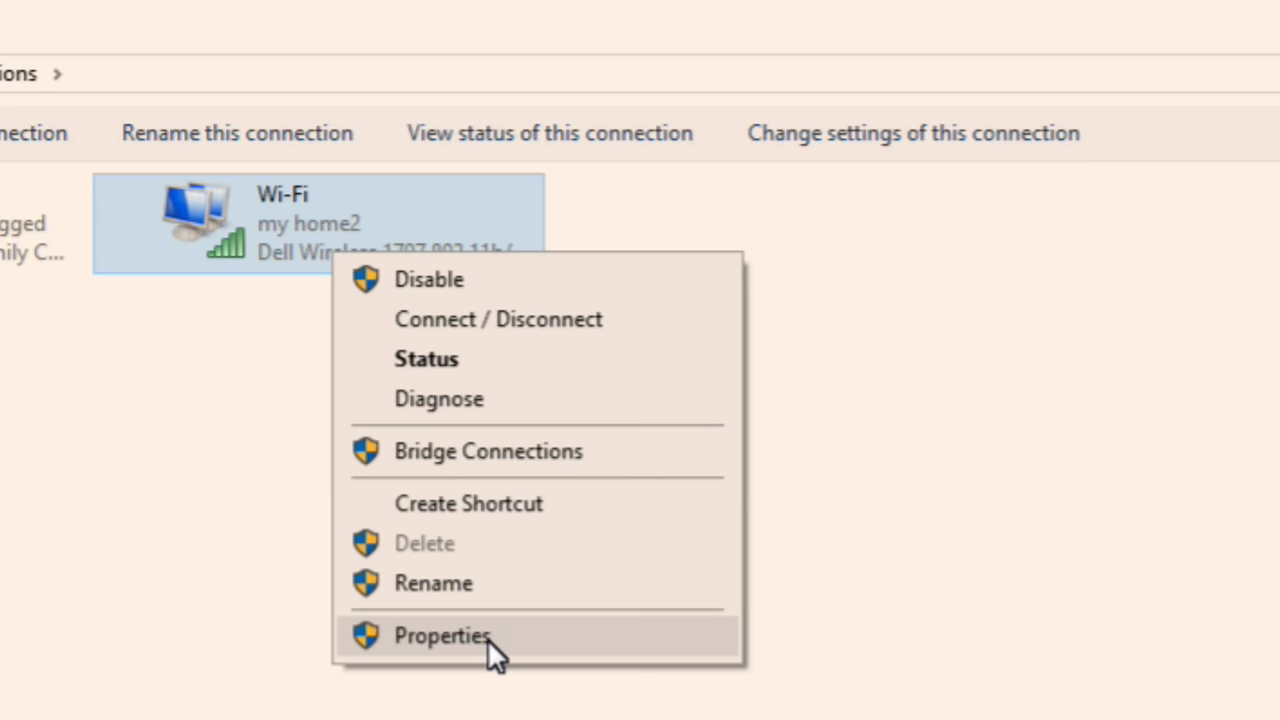
left_click(543, 640)
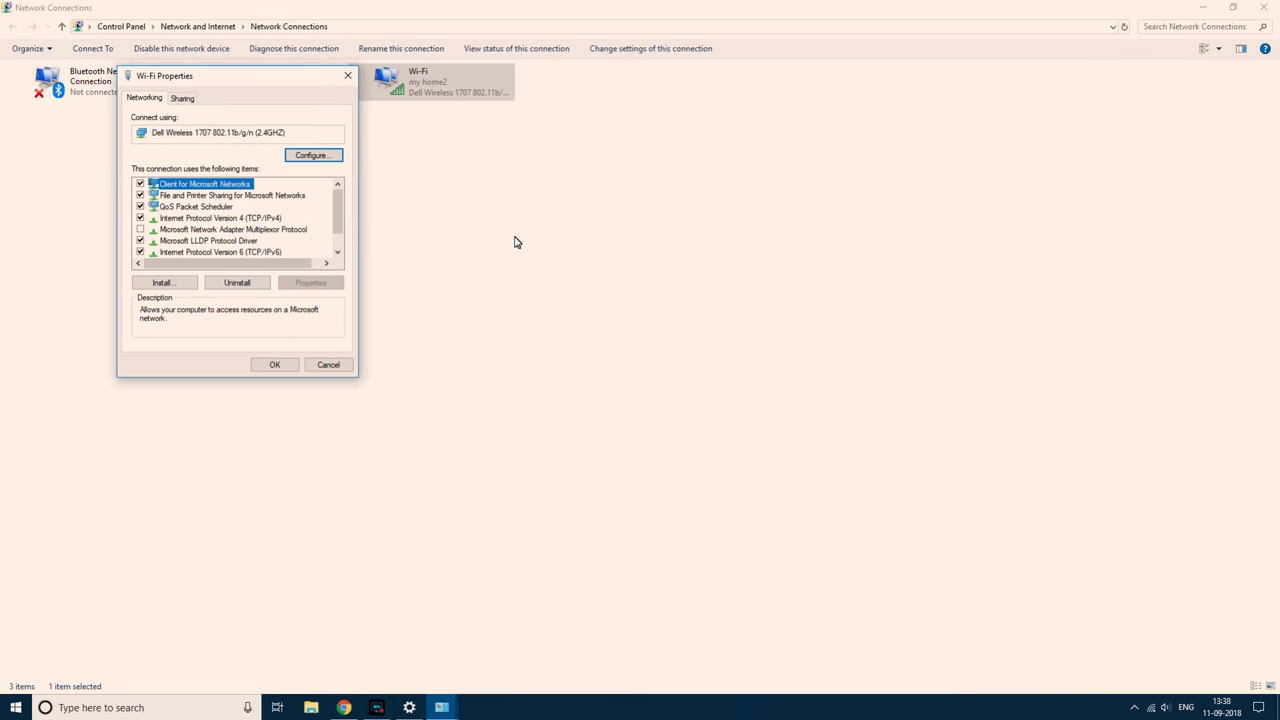
- Select Internet Protocol Version 4 (TCP/IPv4) and open its properties
key("Down")
key("Down")
key("Down")
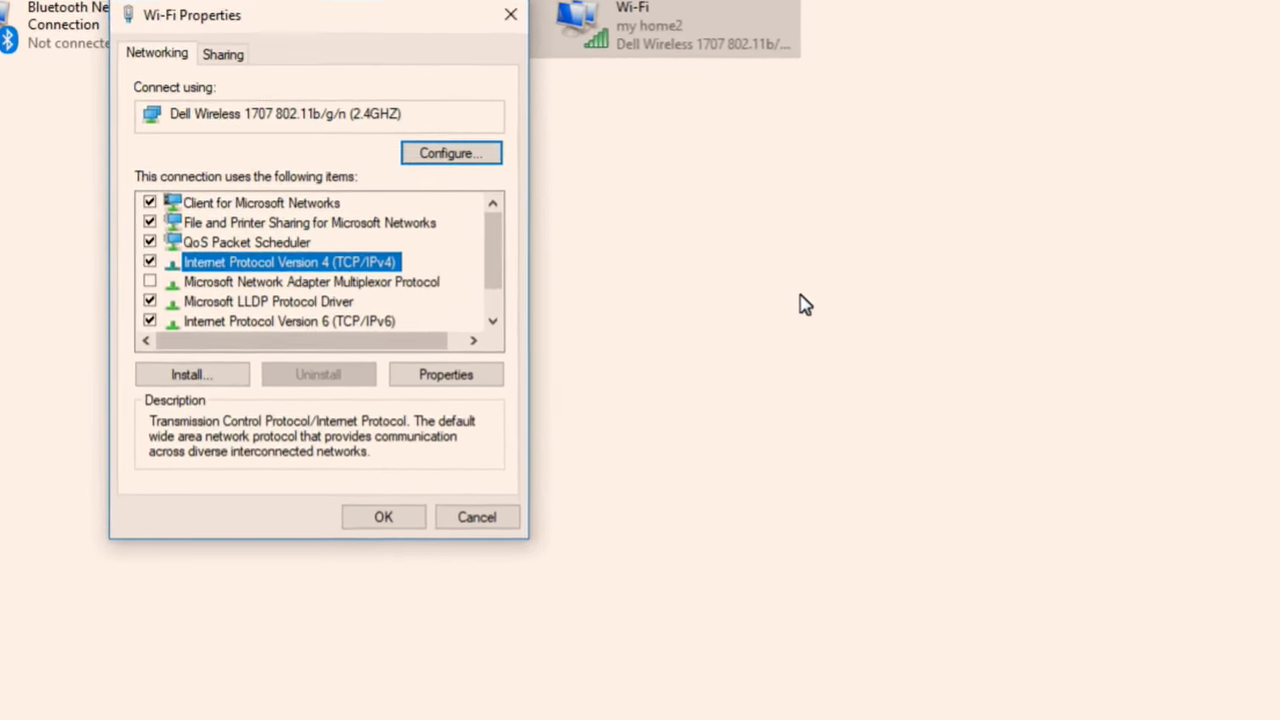
key("Tab")
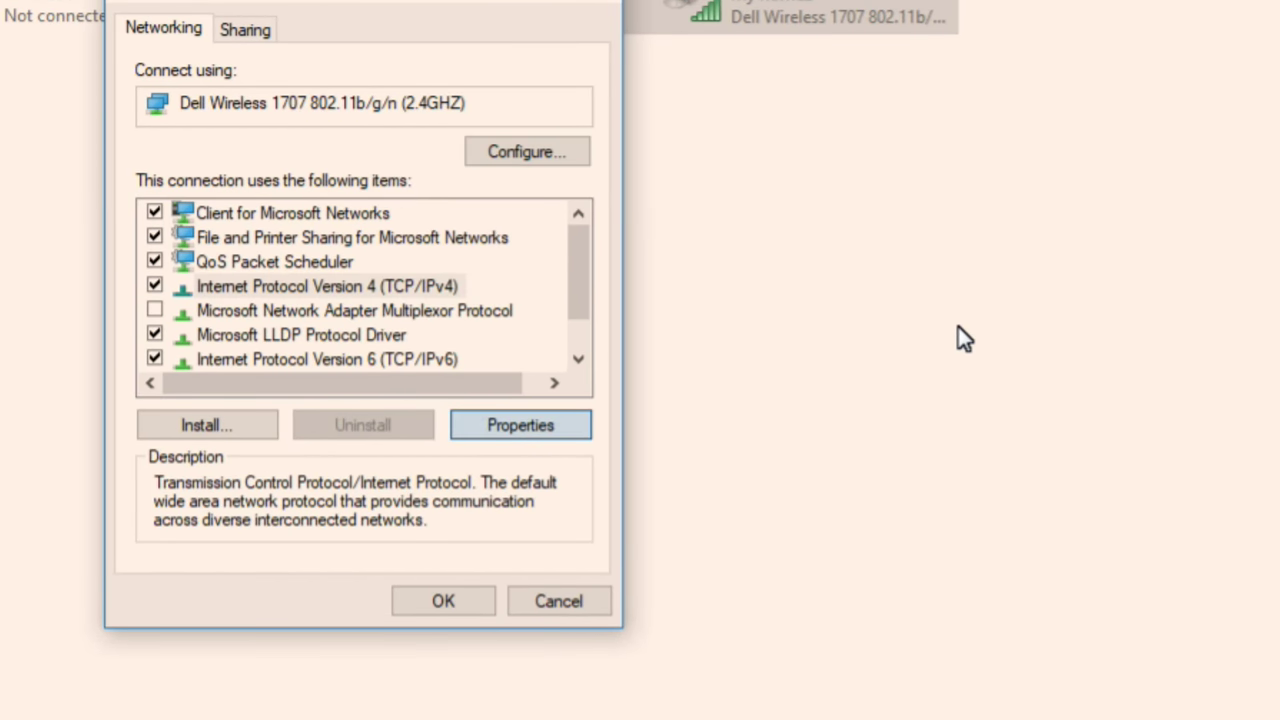
key("Return")
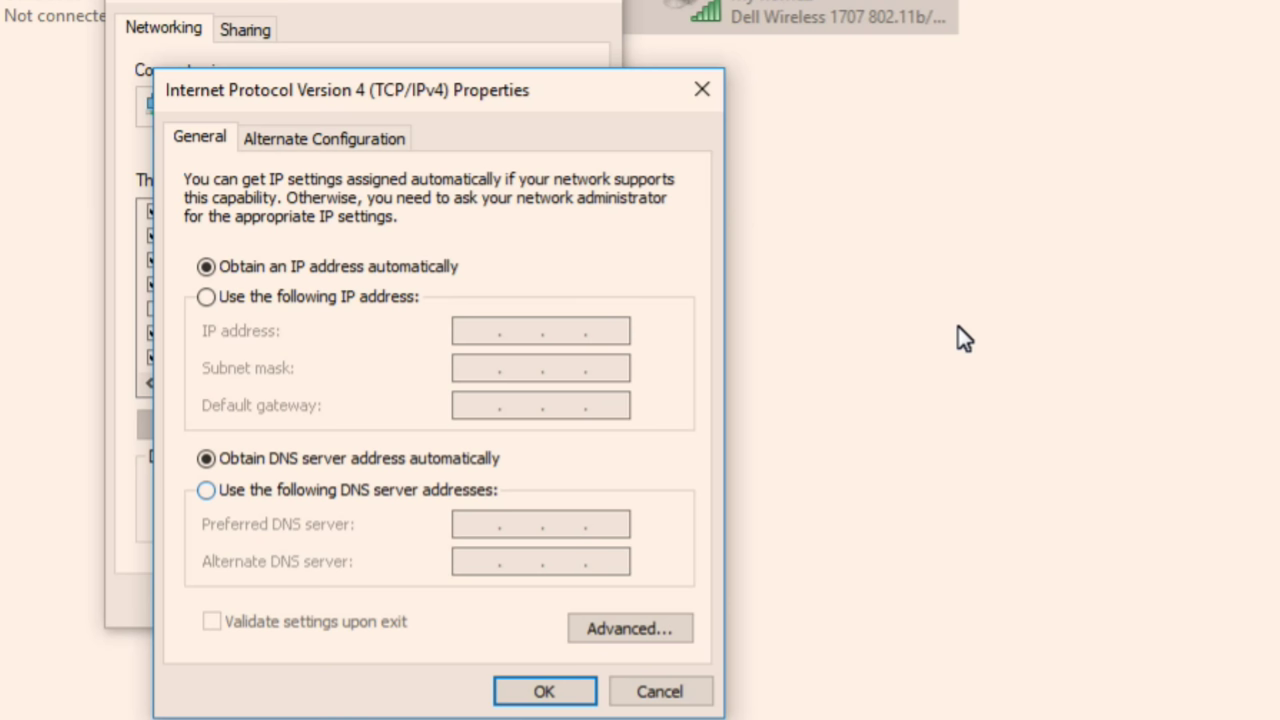
- Use manual DNS servers: preferred 8.8.8.8 and alternate 8.8.4.4
key("Down")
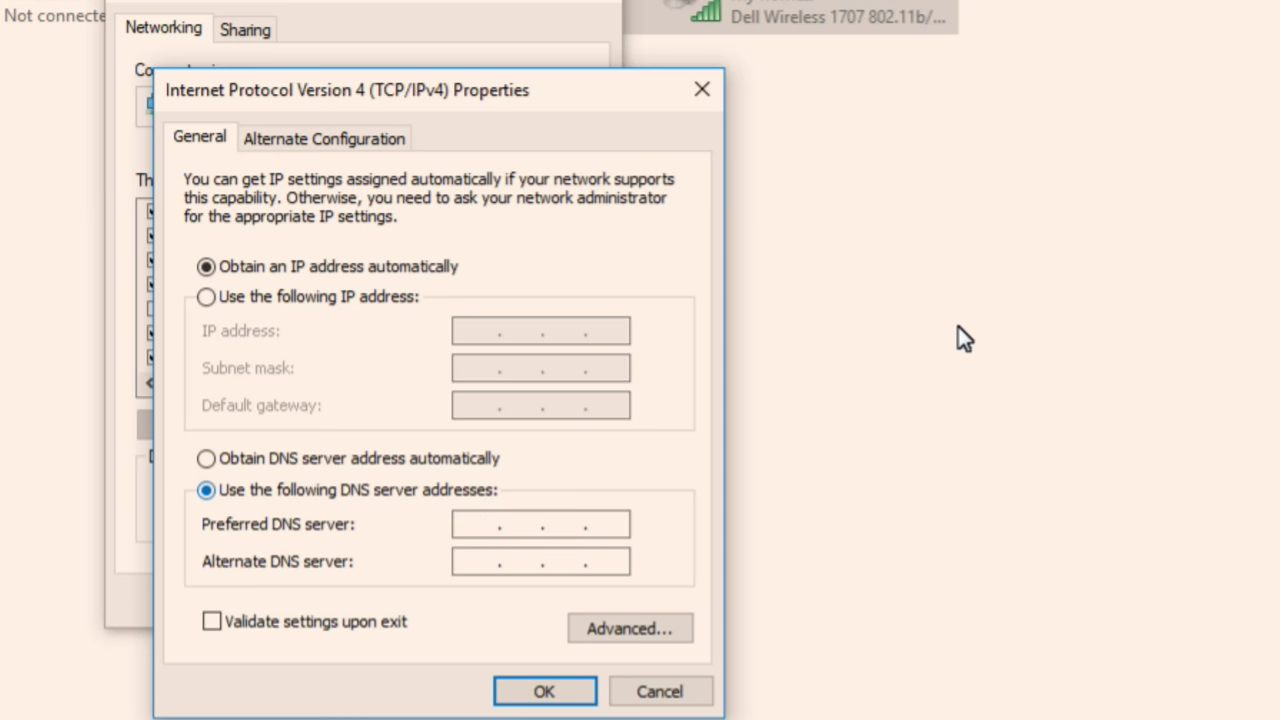
key("Tab")
type("8.8.8.8")
key("Tab")
type("8")
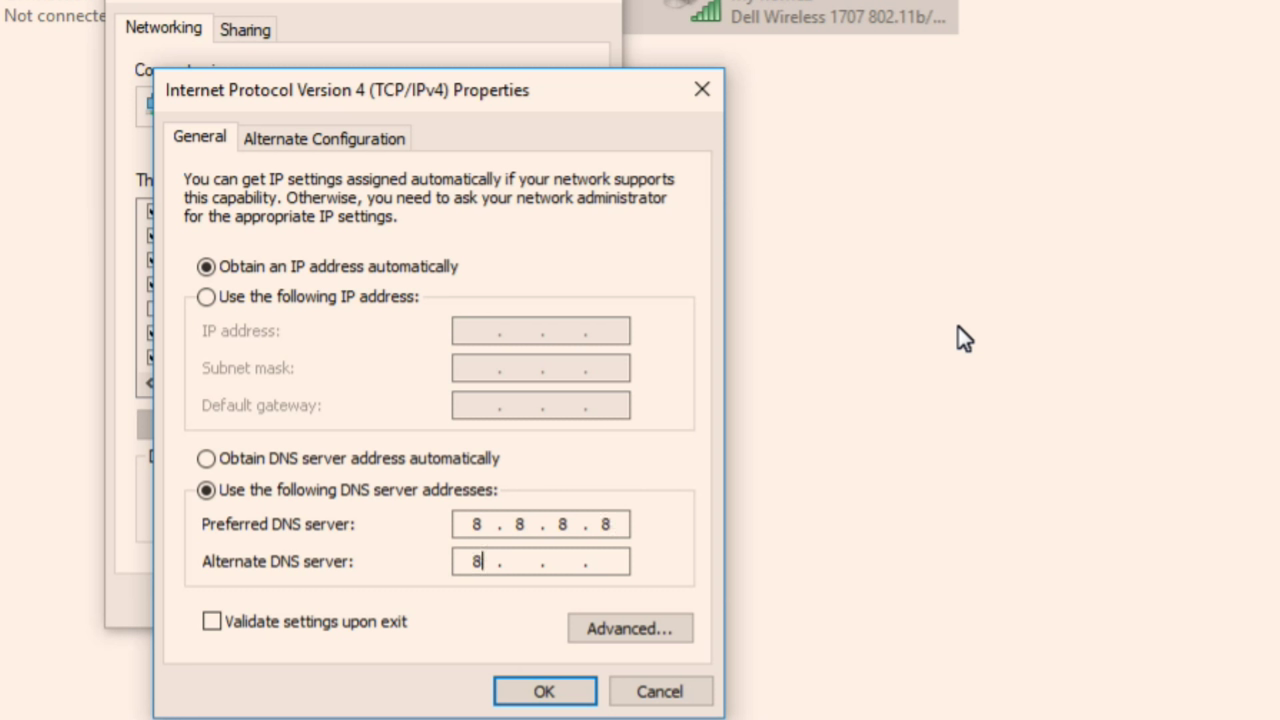
type(".")
type("8")
type(".8")
key("BackSpace")
type("4.4")
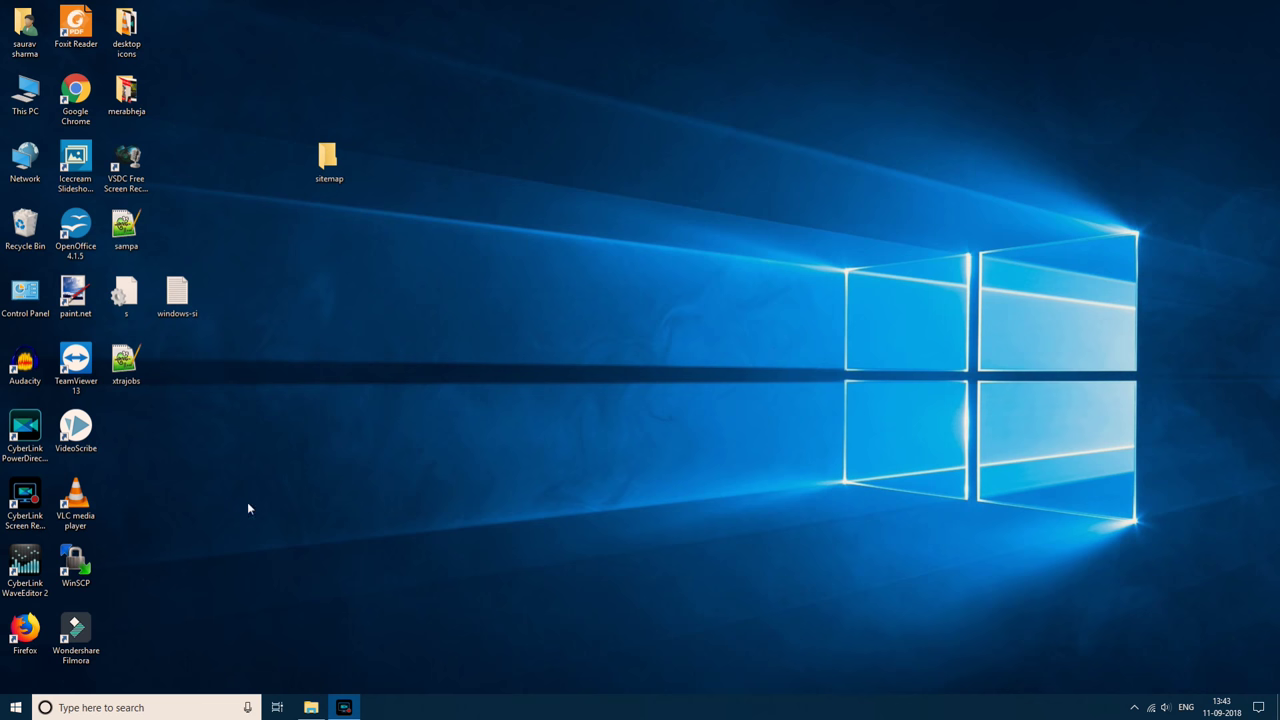
- Open Settings > Privacy and go to the Background apps page
left_click(16, 707)
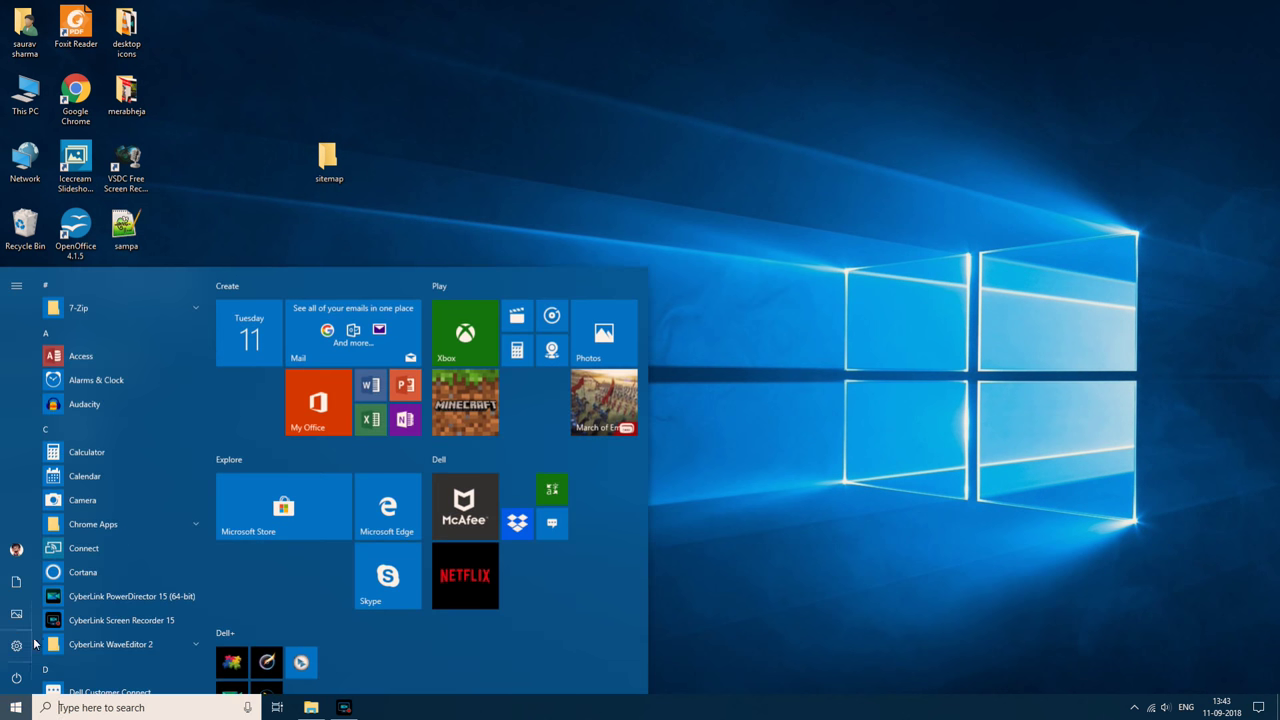
left_click(16, 645)
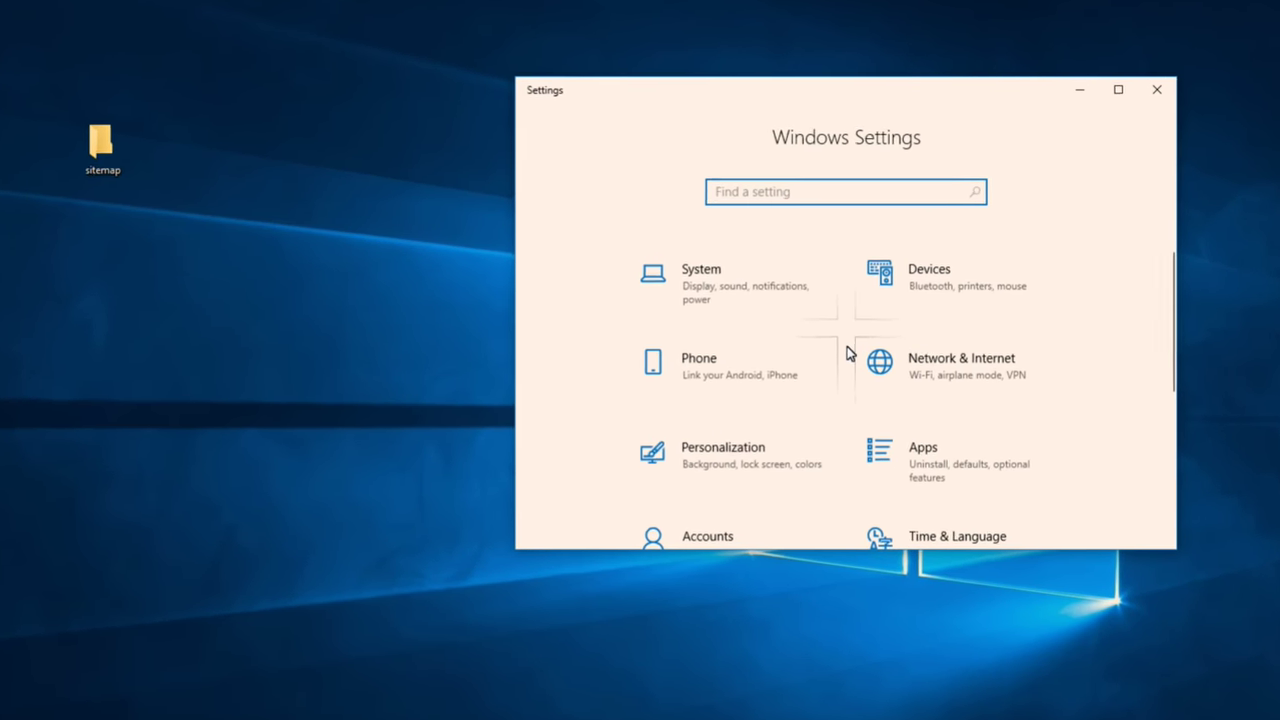
scroll(894, 397, "down", 1)
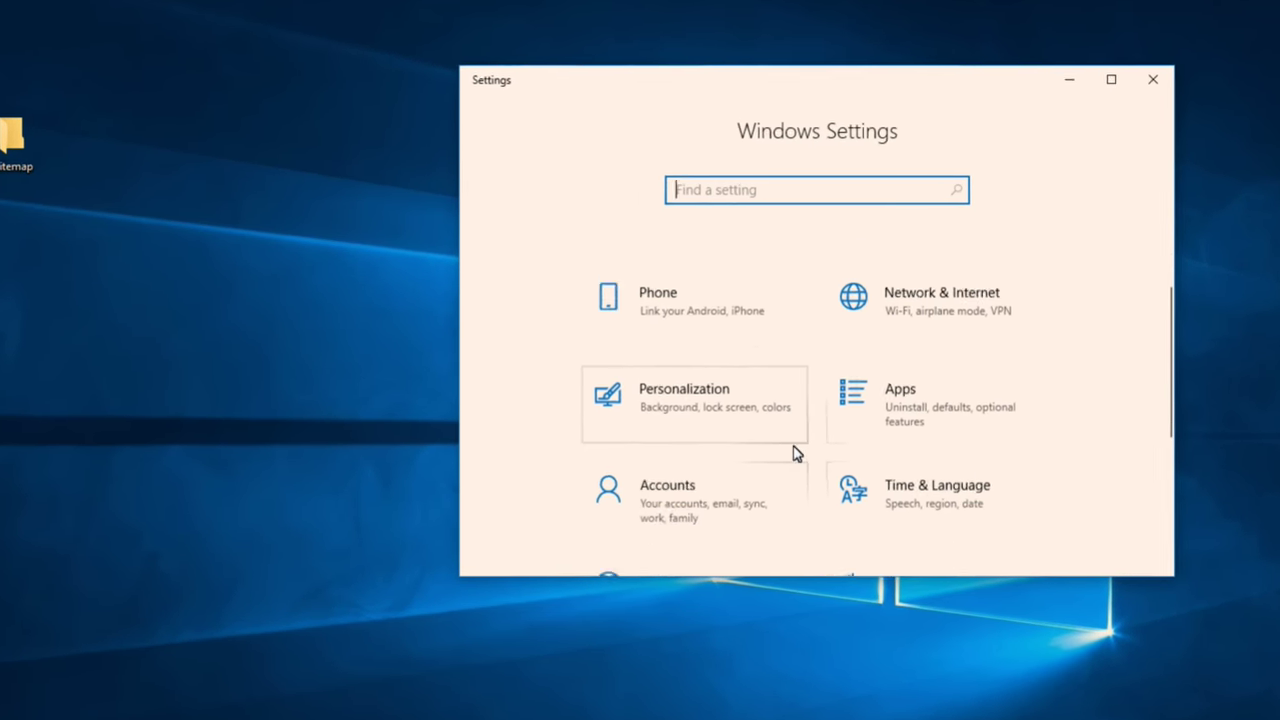
scroll(795, 453, "down", 4)
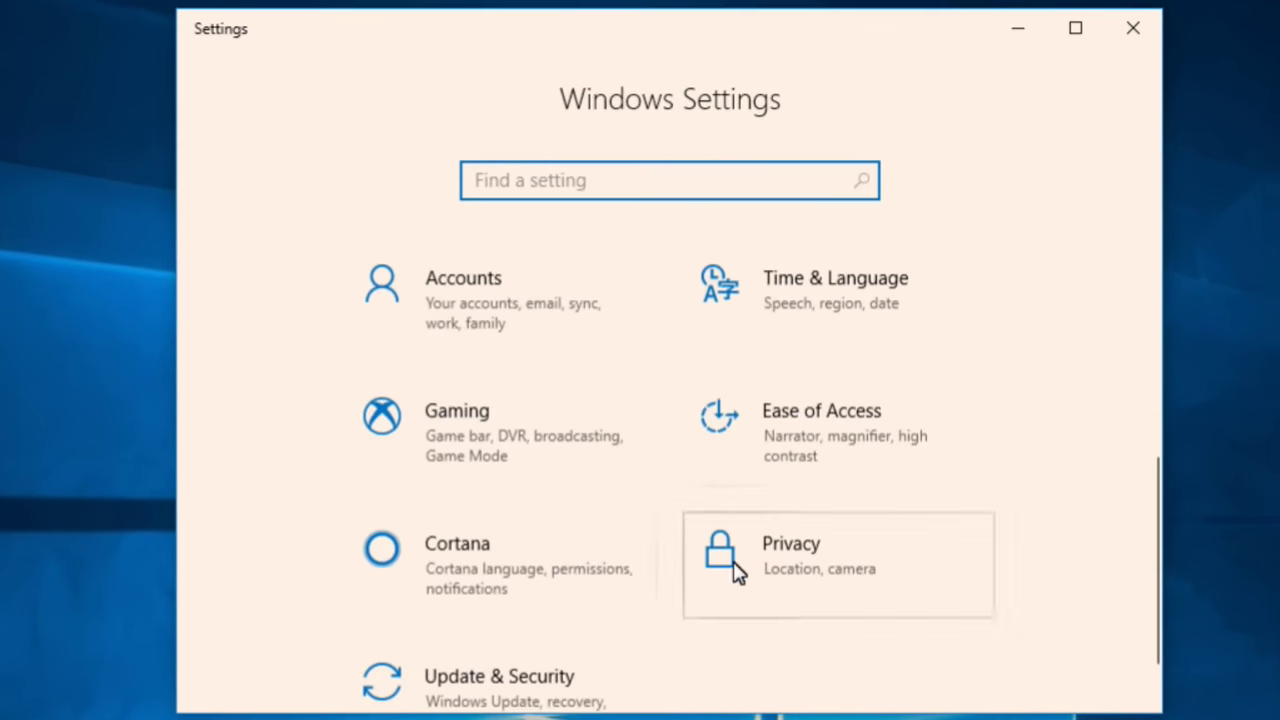
left_click(903, 611)
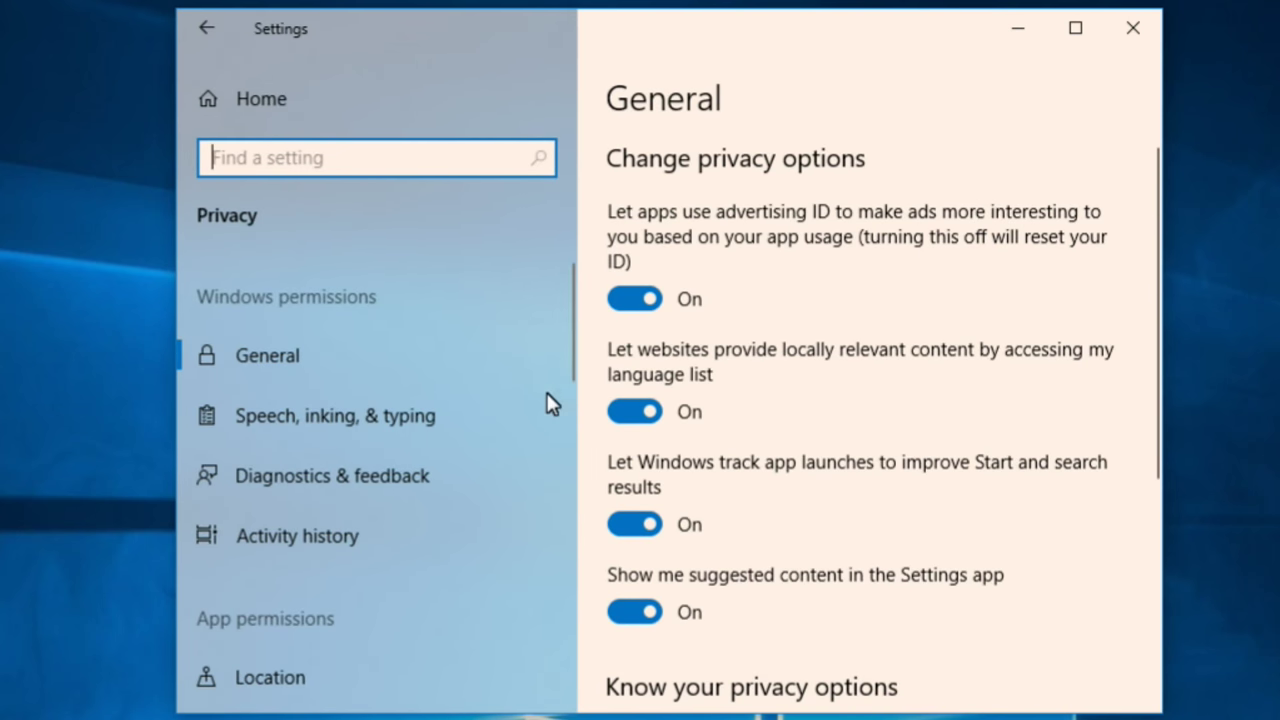
scroll(470, 484, "down", 5)
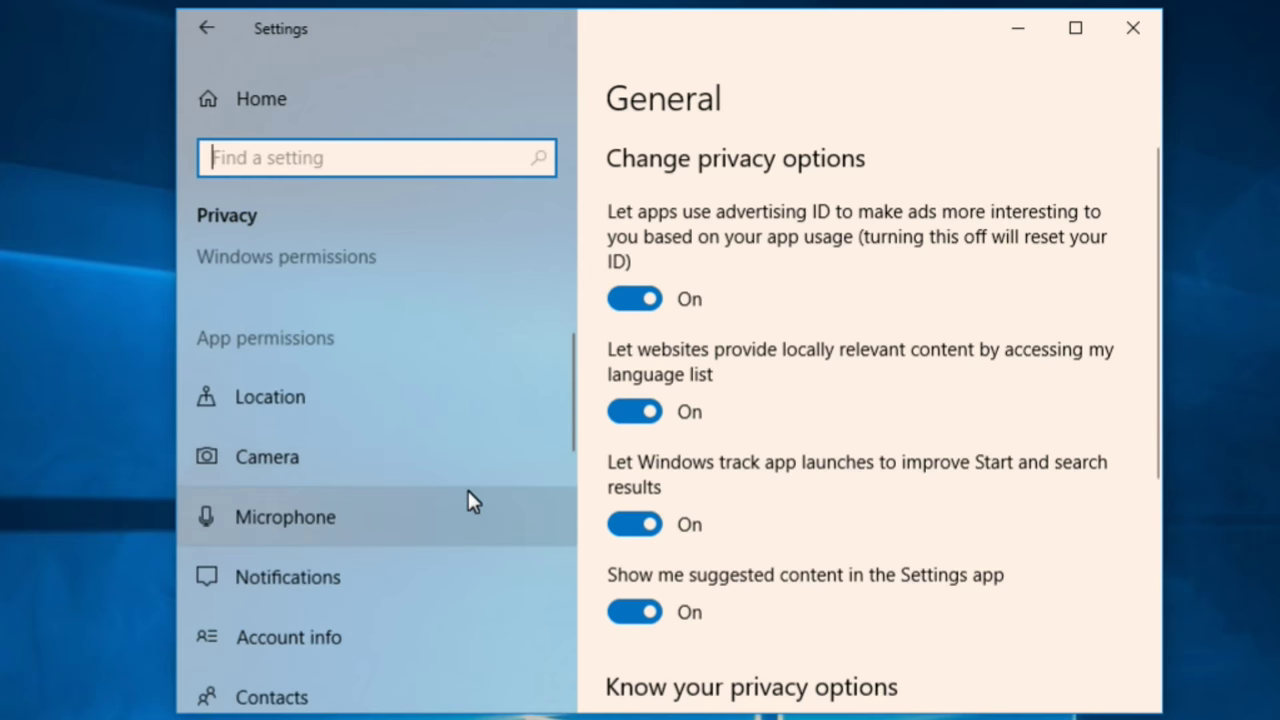
scroll(468, 490, "down", 7)
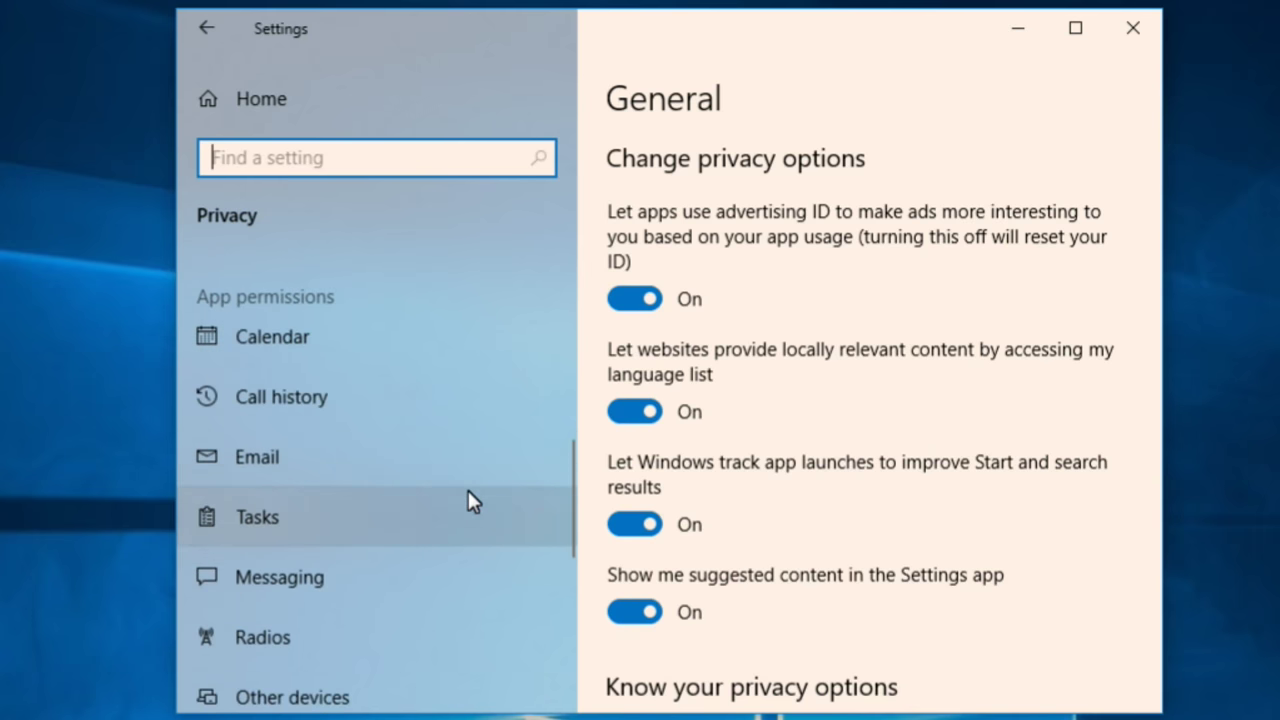
scroll(468, 497, "down", 4)
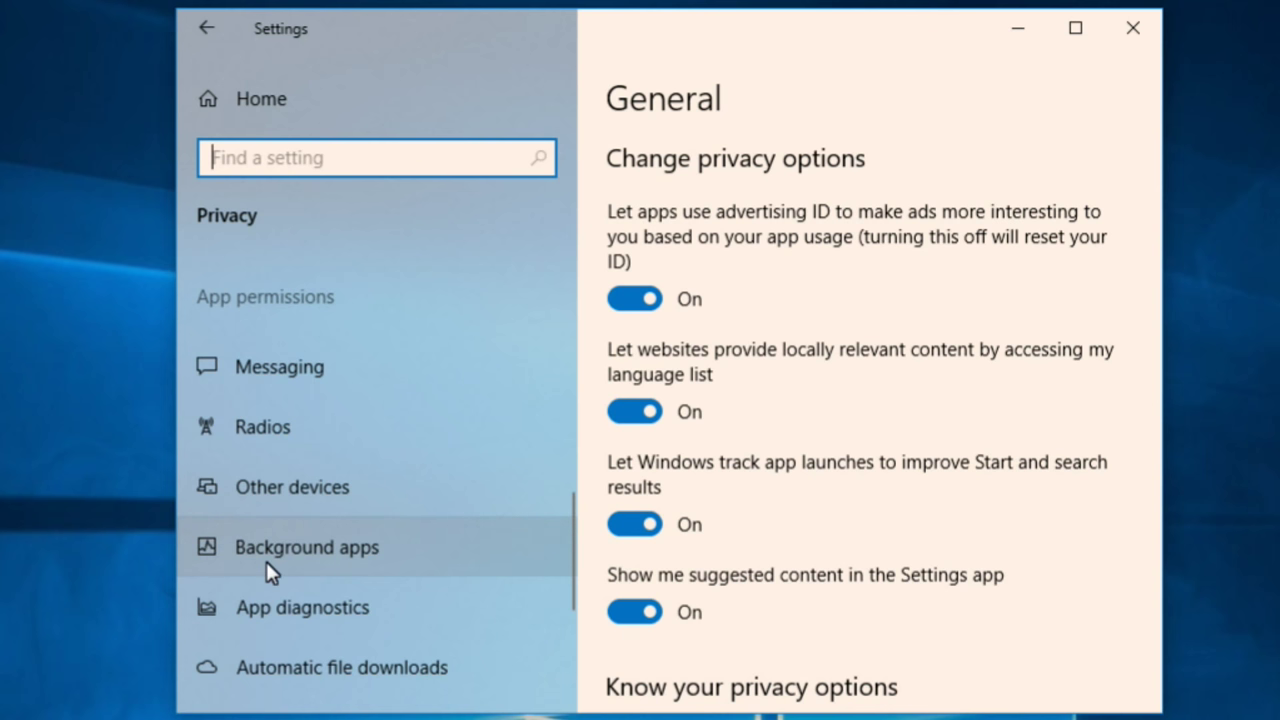
left_click(314, 549)
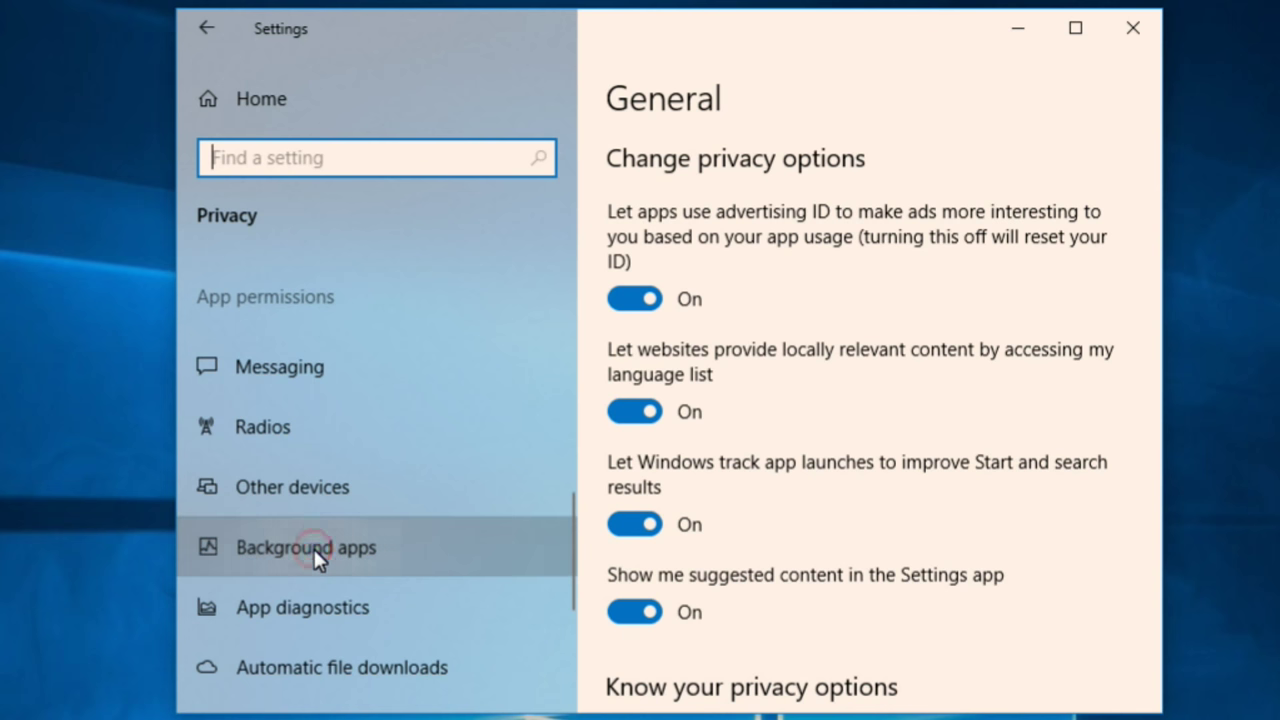
- Turn off background running for Dell Customer Connect, Dell Product Registration, Dropbox promotion and Flipkart
left_click(815, 43)
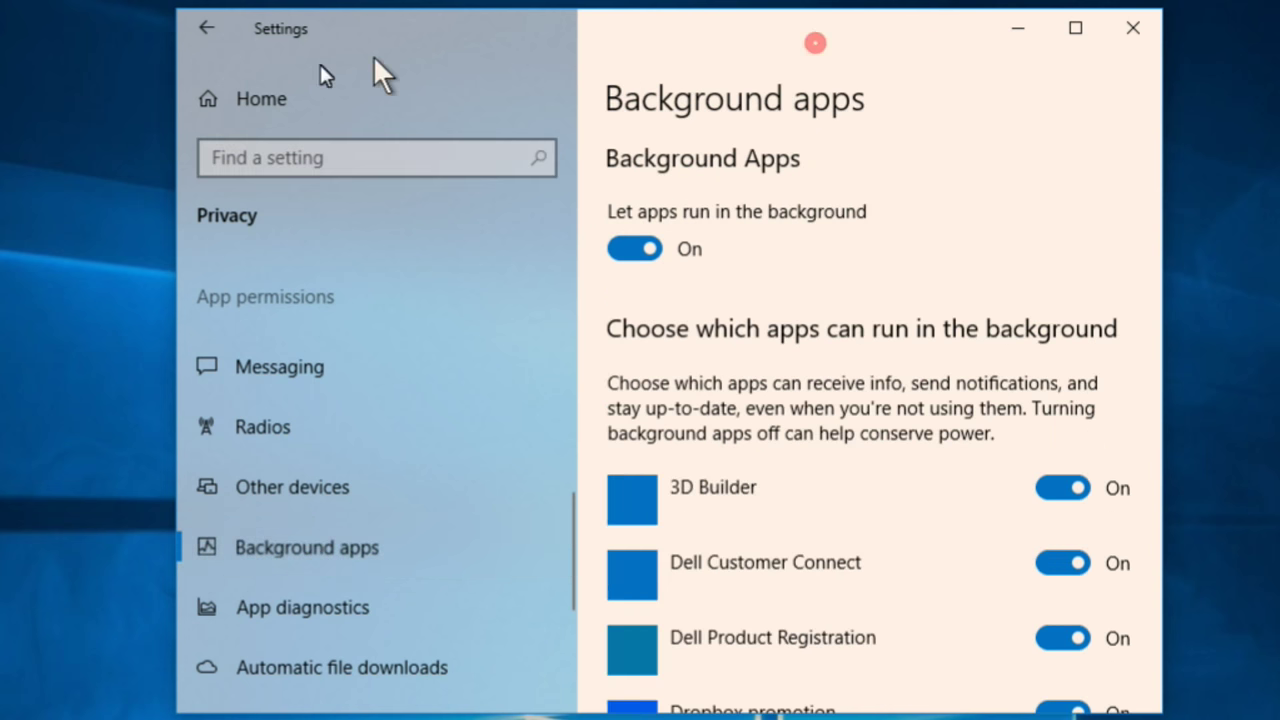
left_click_drag(320, 64, 237, 71)
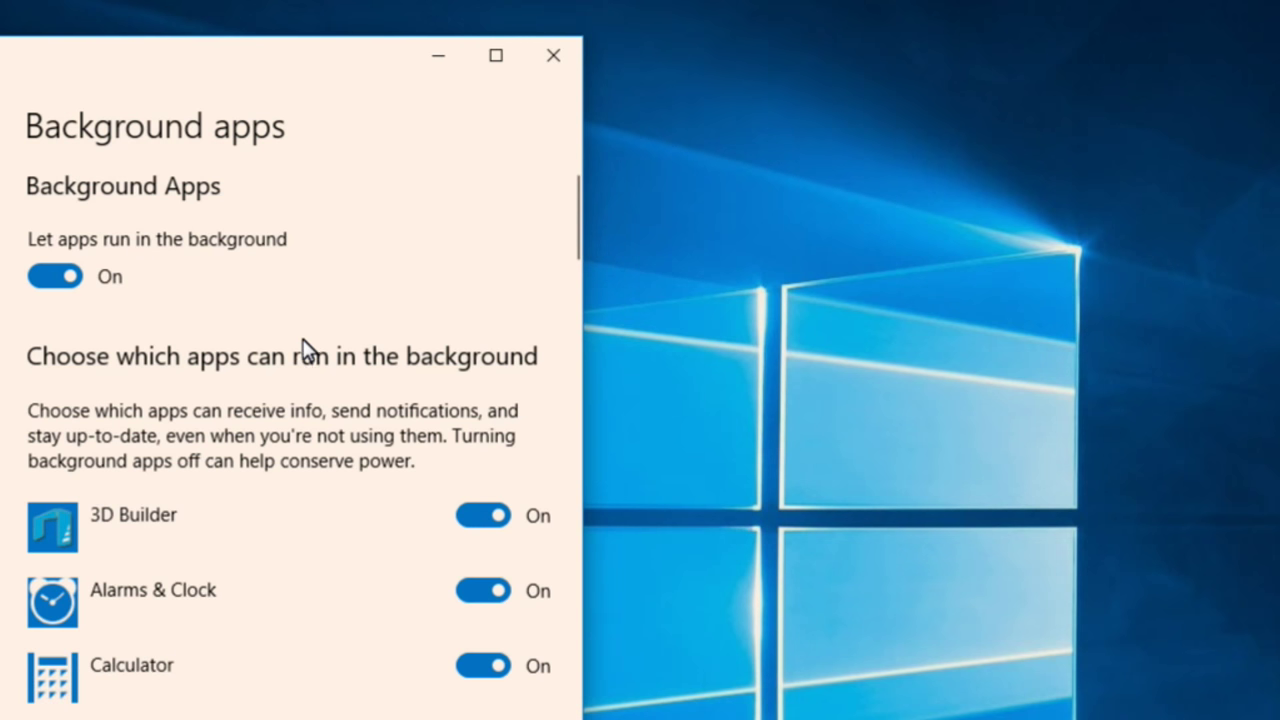
scroll(310, 400, "down", 1)
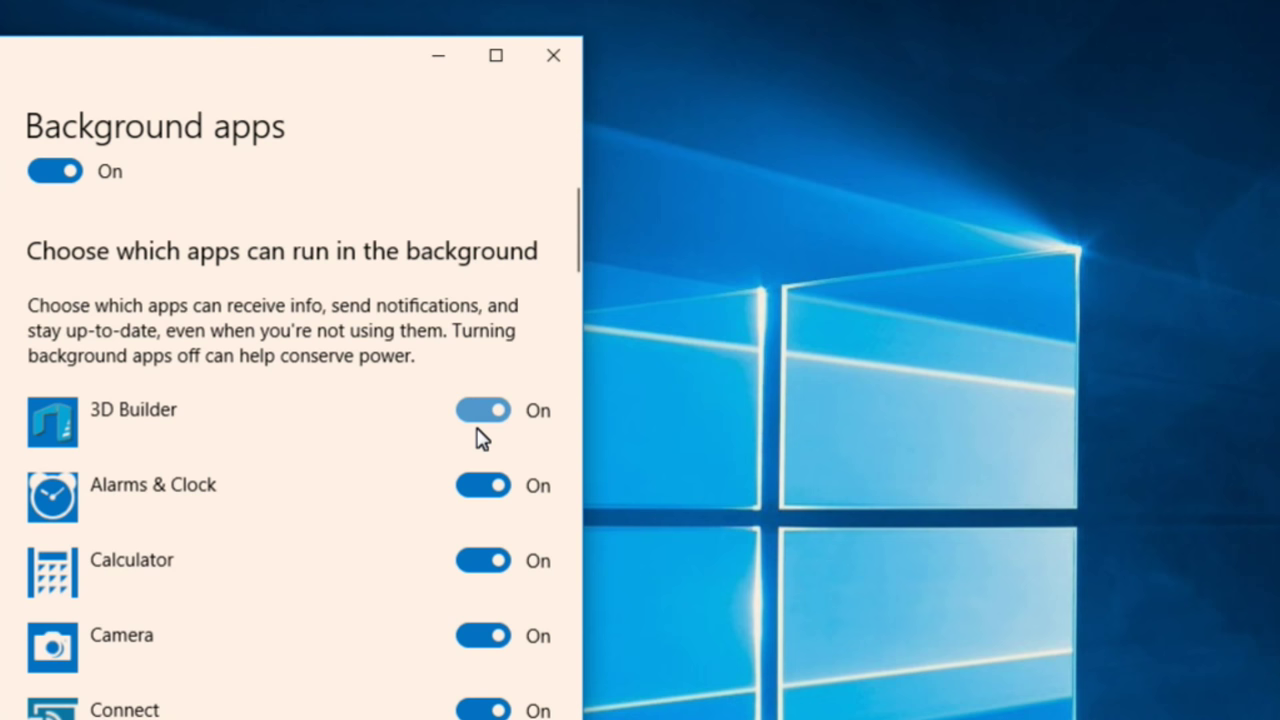
scroll(430, 588, "down", 1)
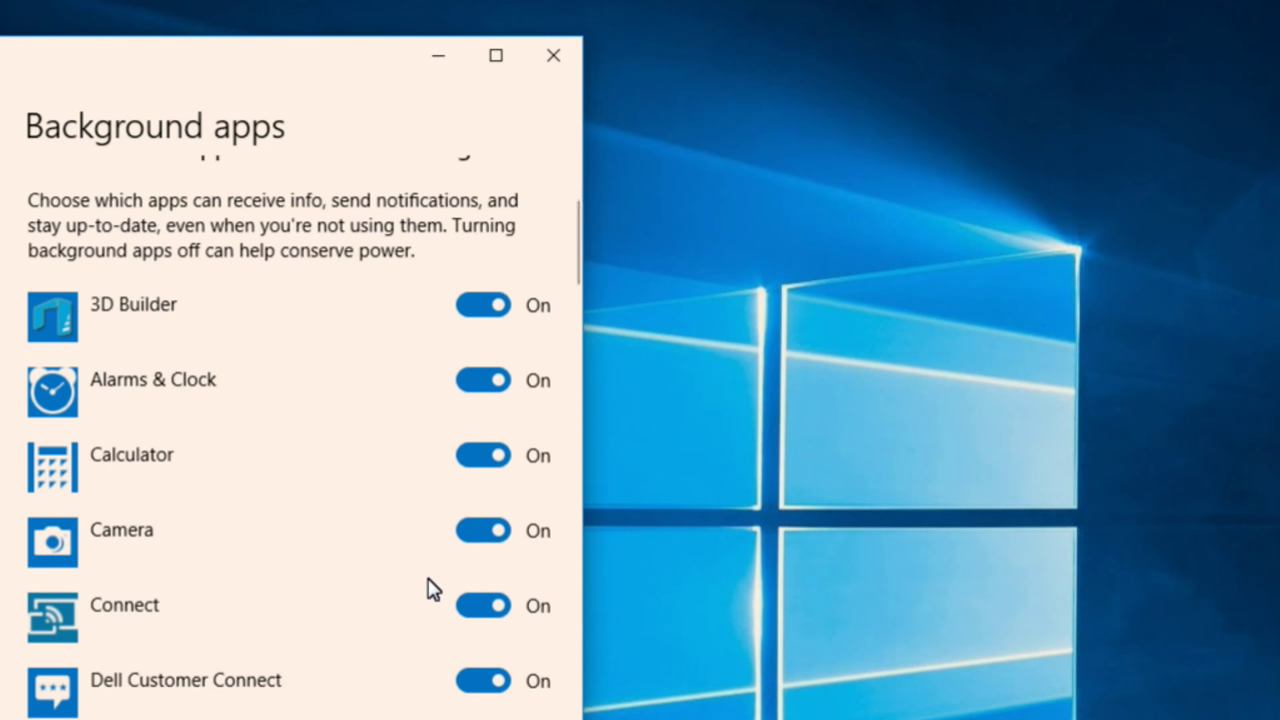
scroll(430, 588, "down", 2)
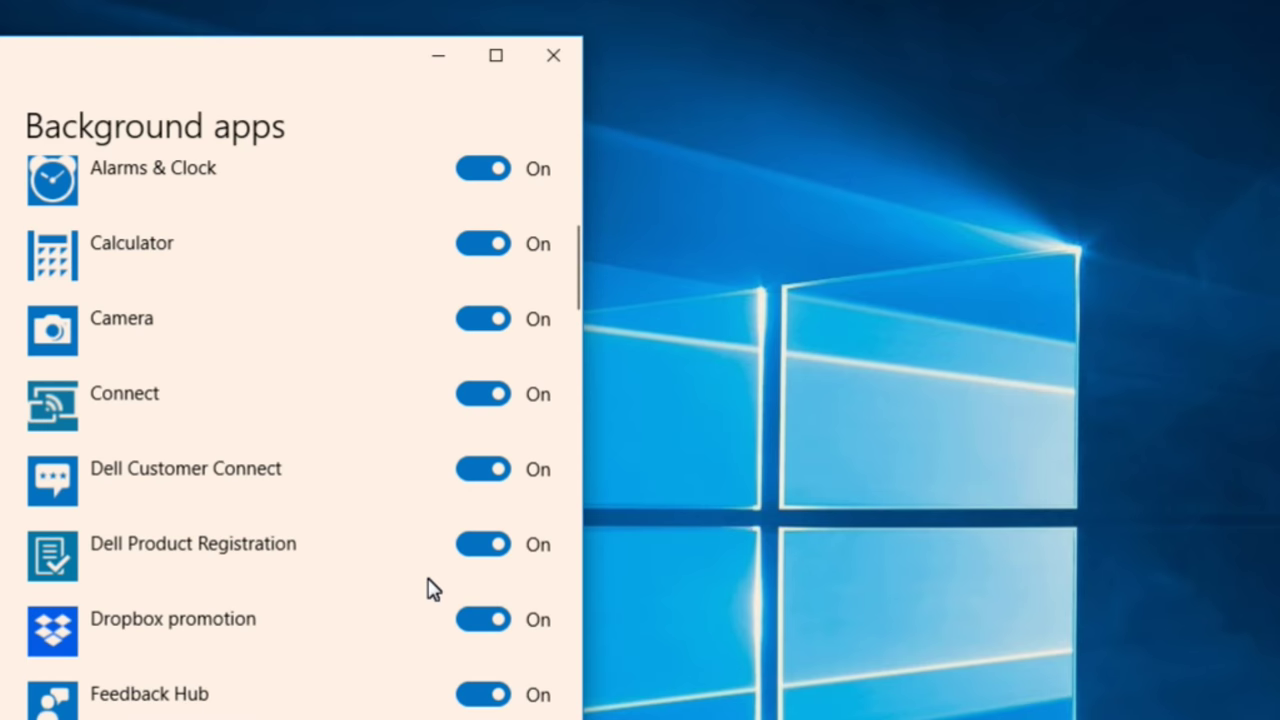
left_click(472, 478)
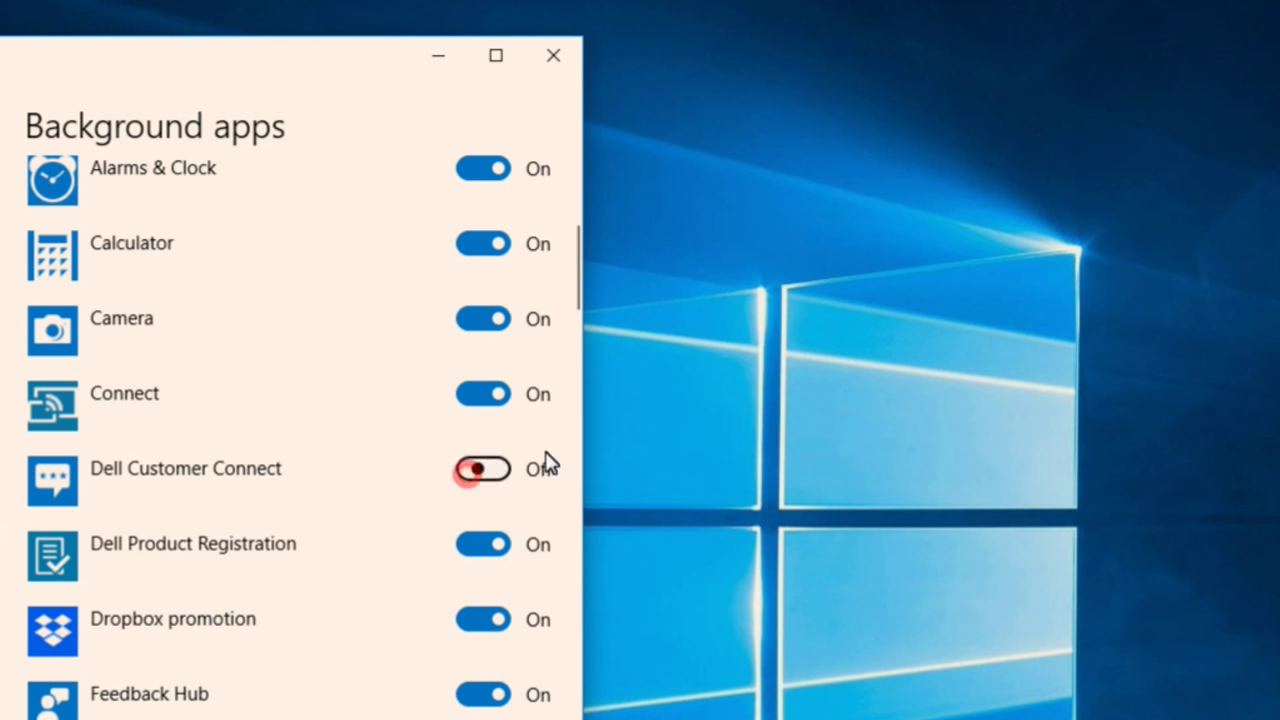
left_click(495, 550)
scroll(277, 560, "down", 1)
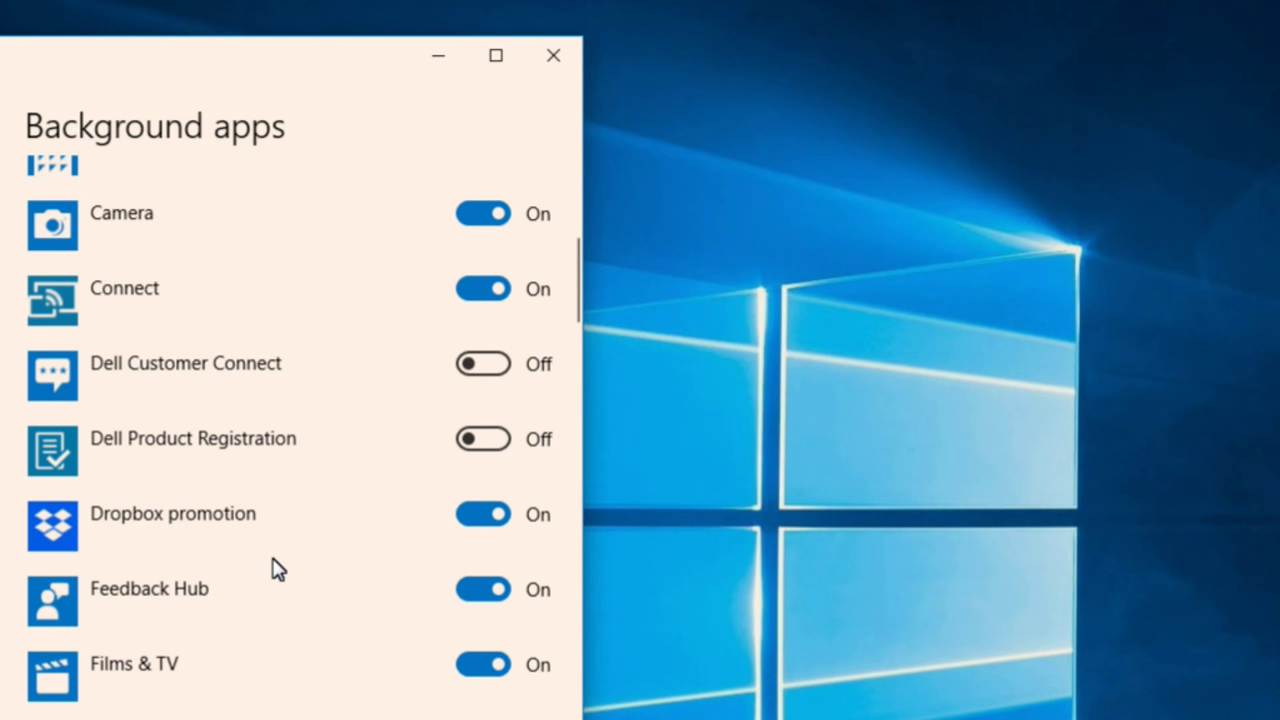
left_click(486, 532)
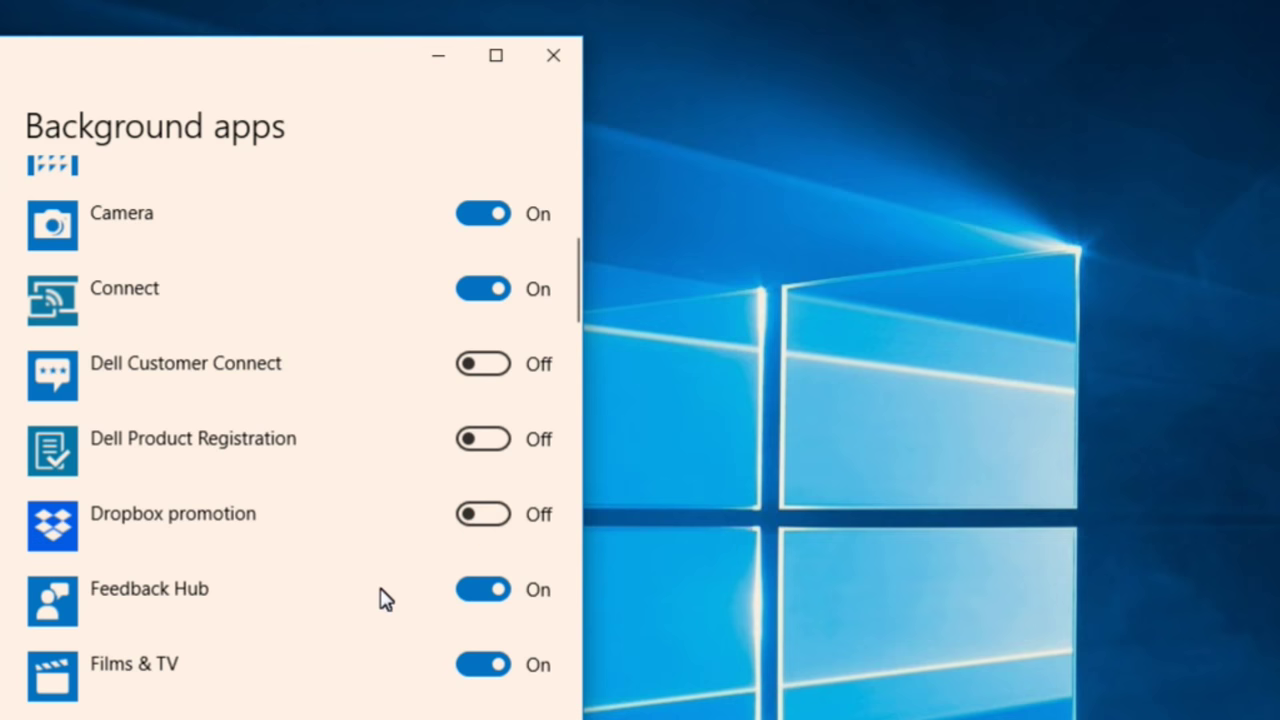
scroll(375, 590, "down", 2)
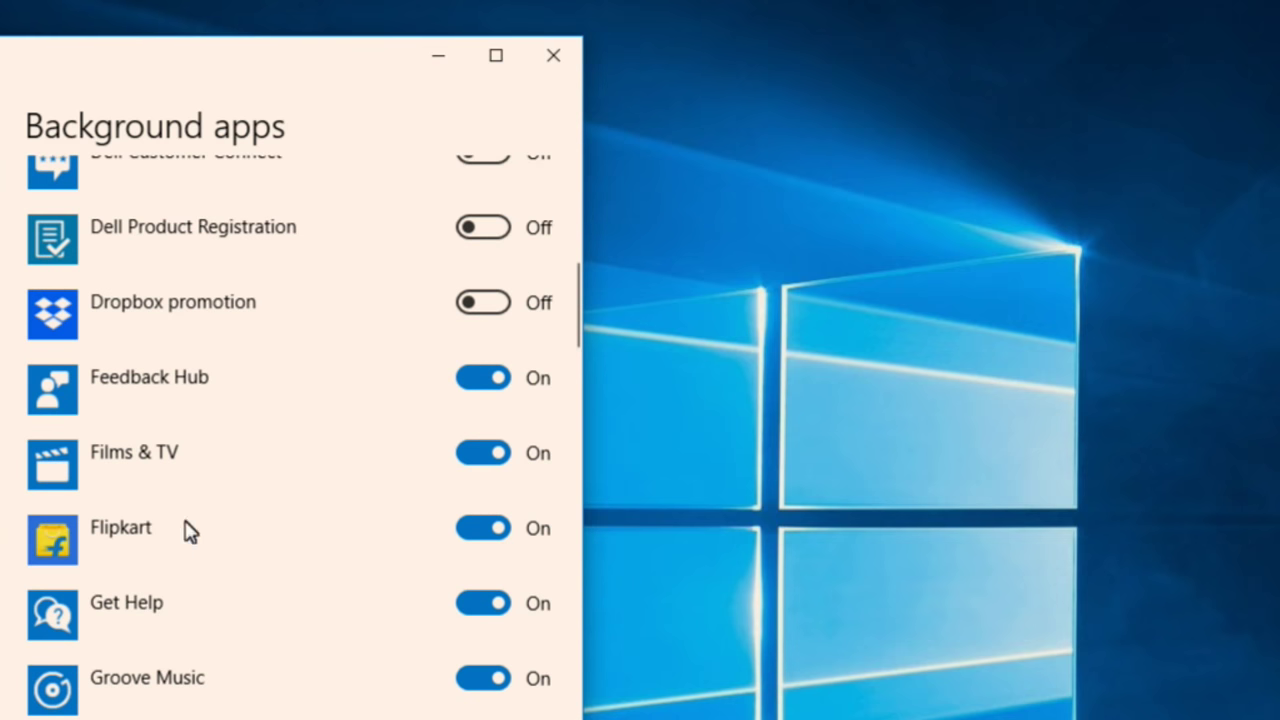
left_click(485, 538)
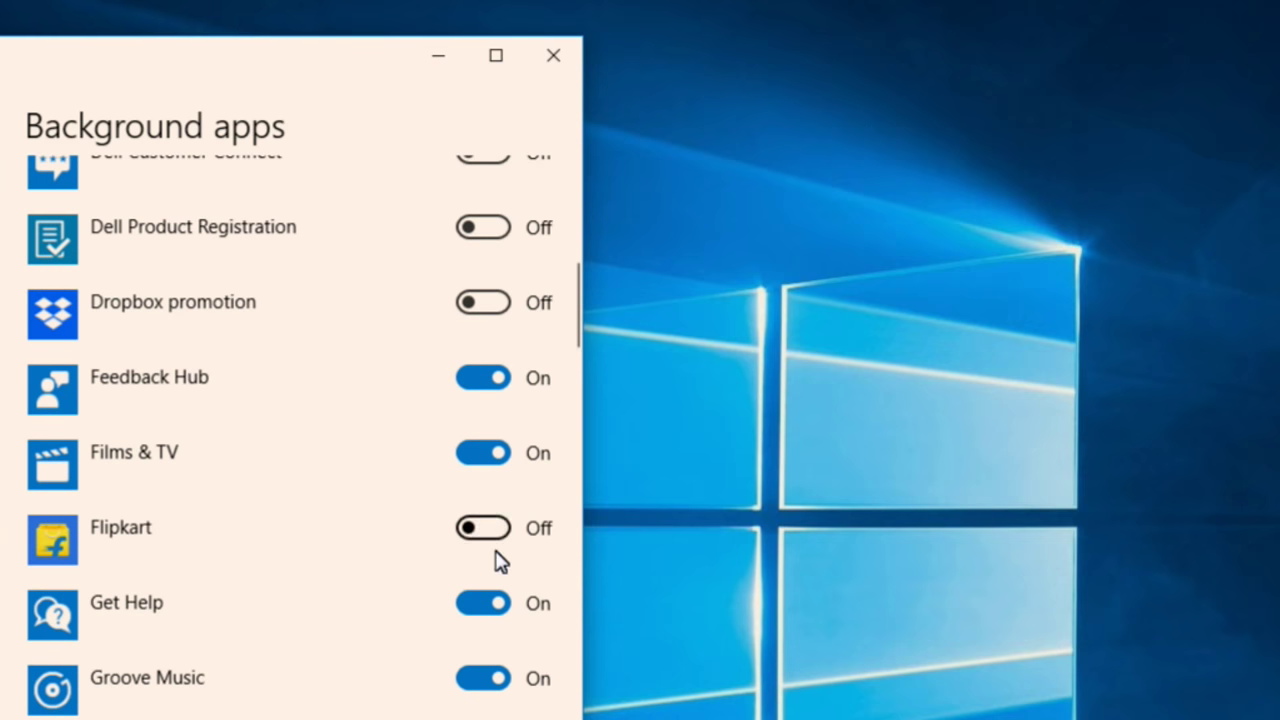
- Switch off 'Let apps run in the background' for all apps
scroll(495, 570, "down", 5)
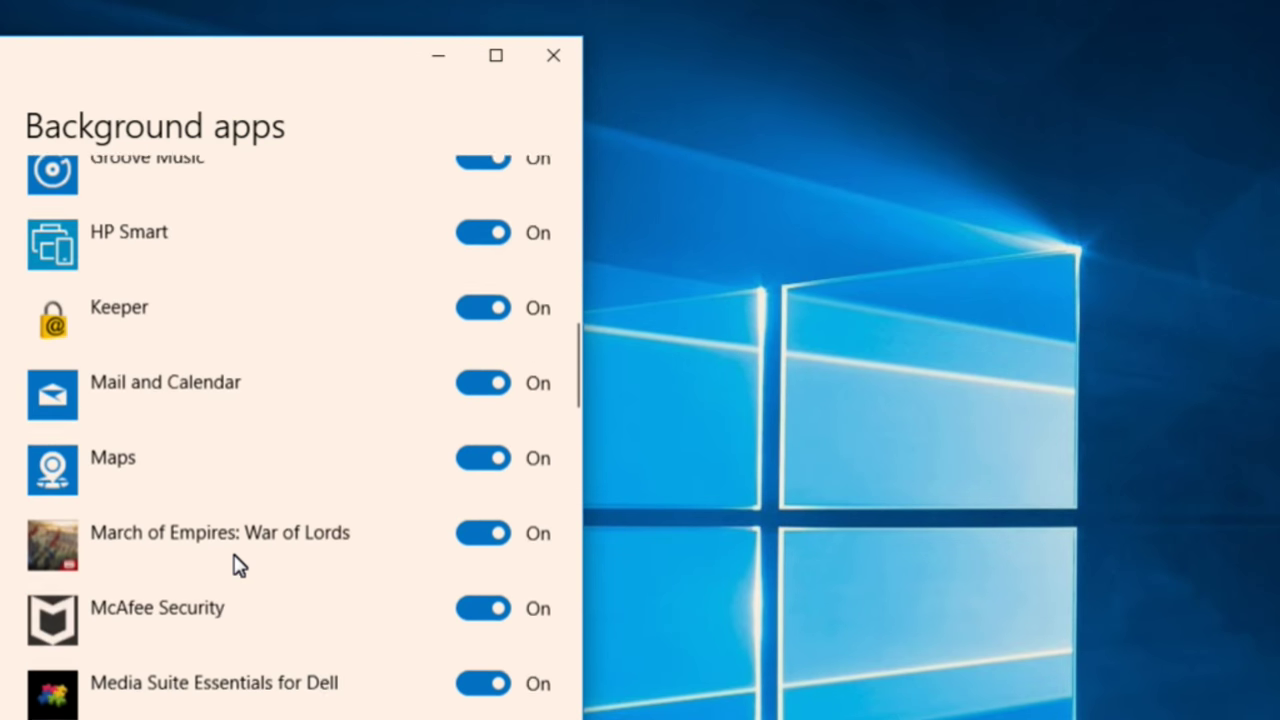
scroll(238, 565, "down", 3)
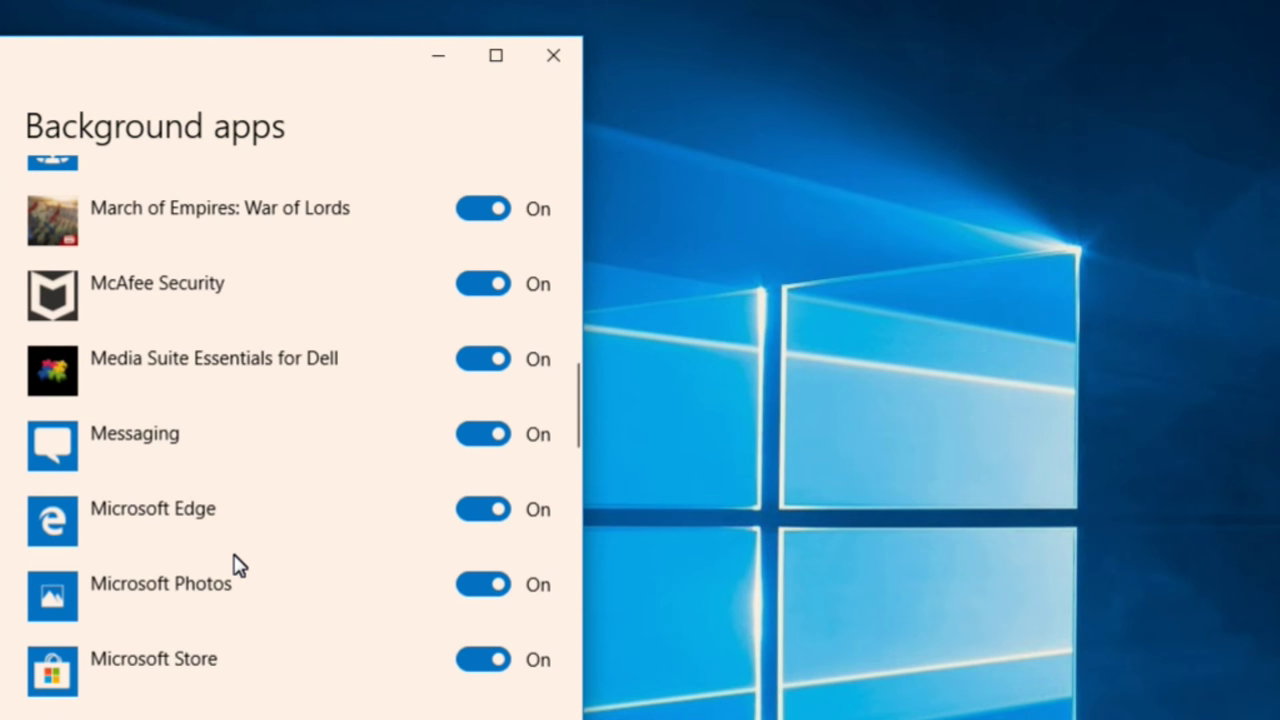
scroll(238, 565, "up", 7)
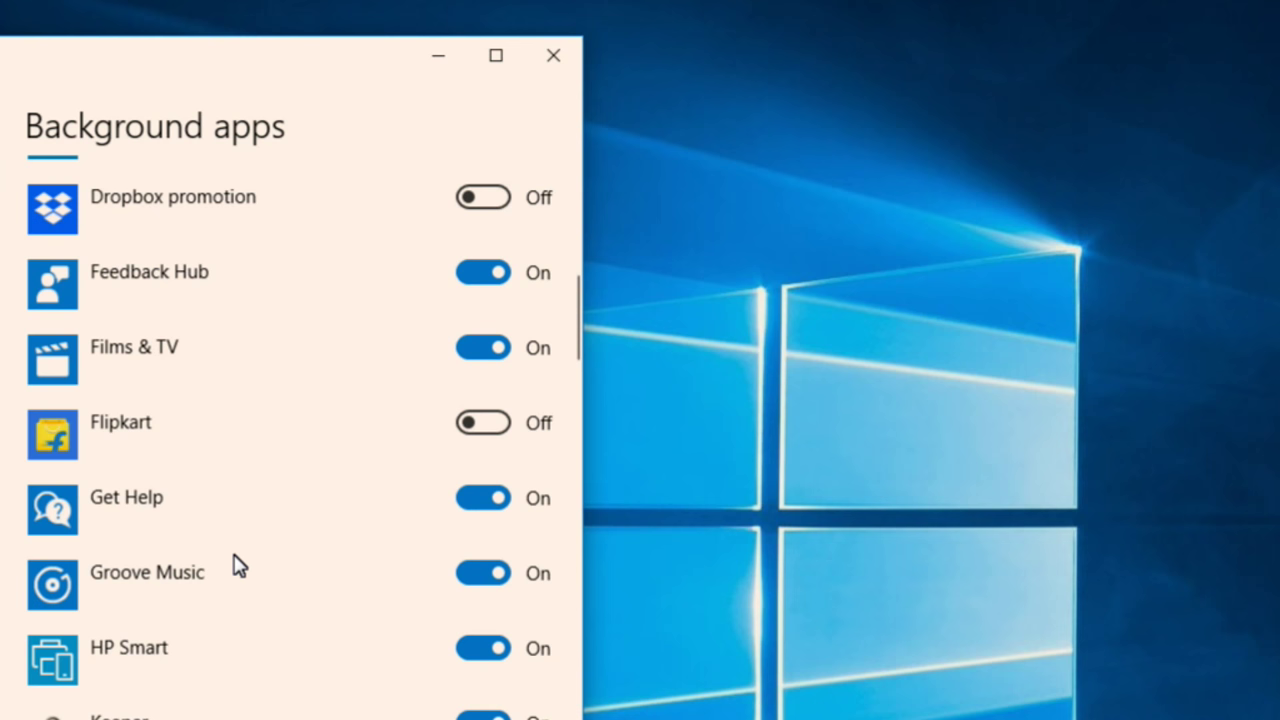
scroll(250, 585, "up", 8)
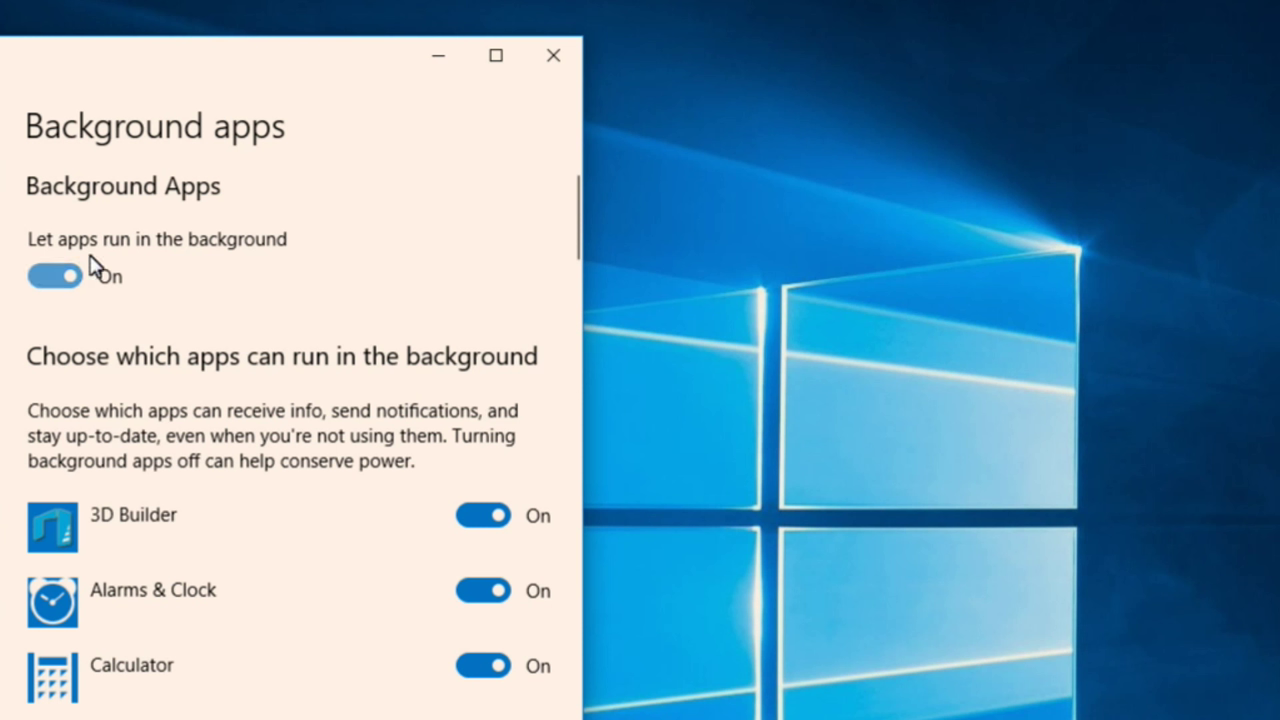
left_click(55, 277)
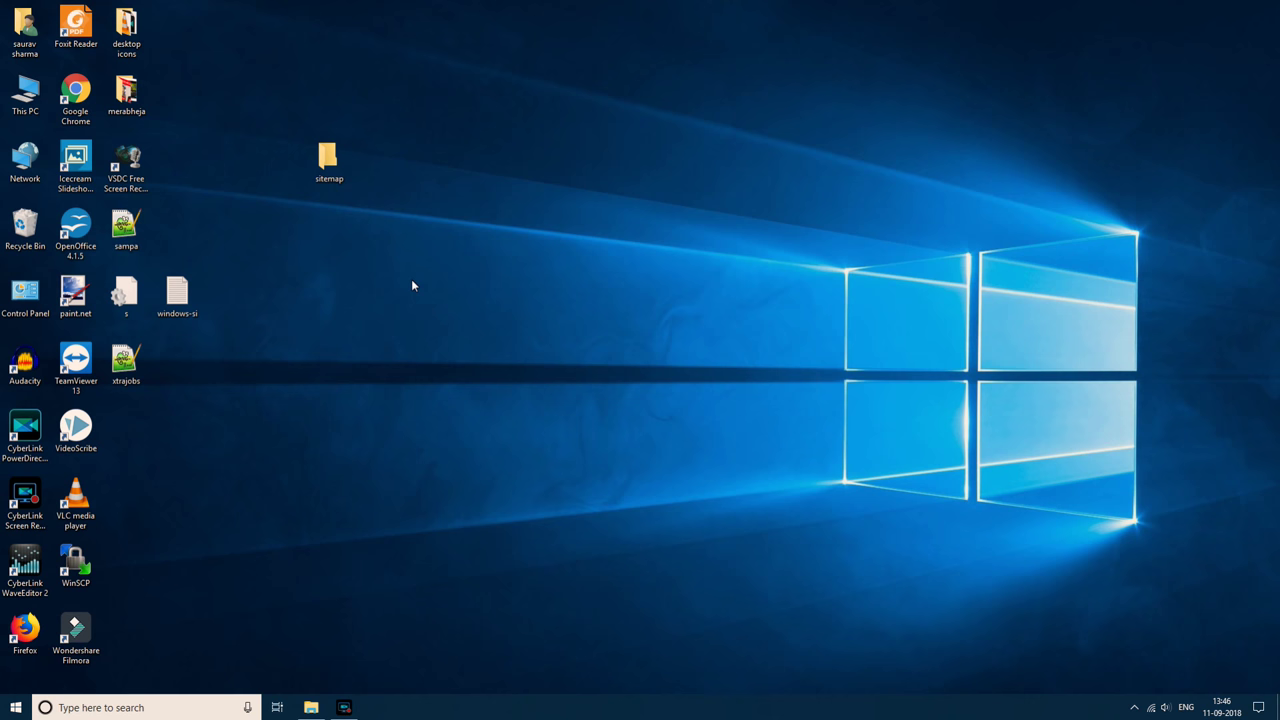
- Search for 'services', launch the Services console and jump to the W entries
left_click(158, 707)
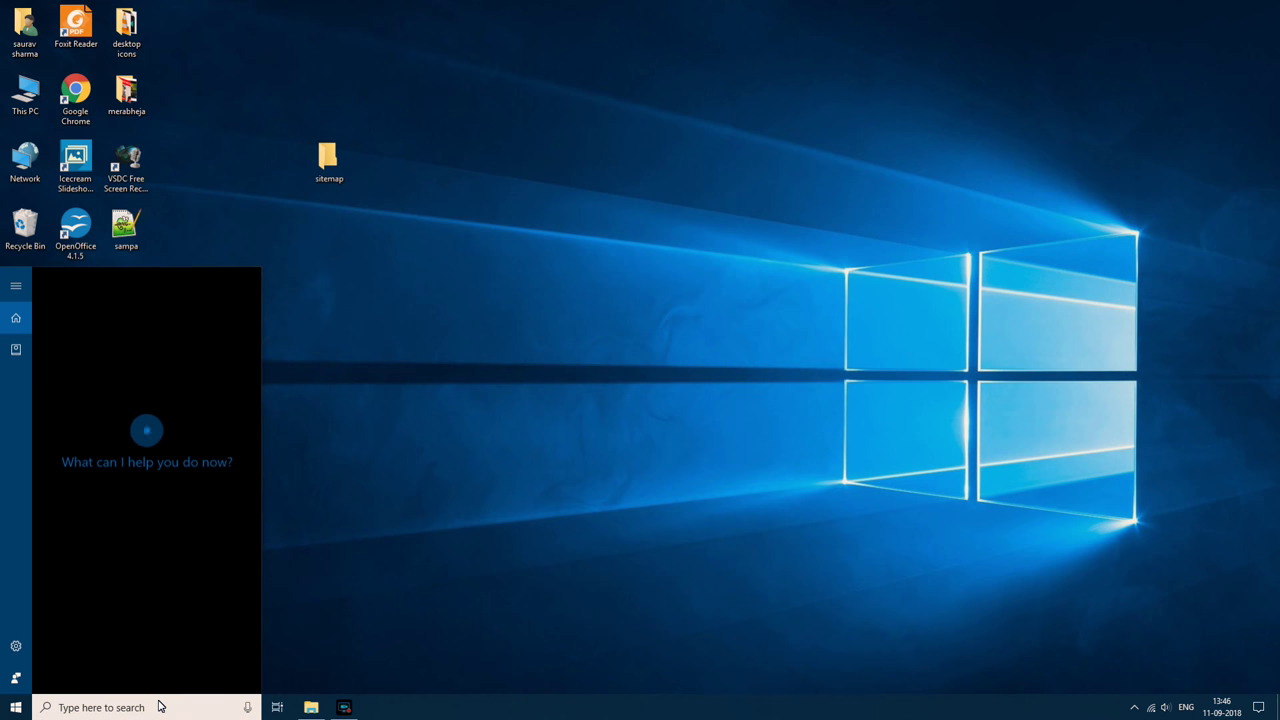
type("services")
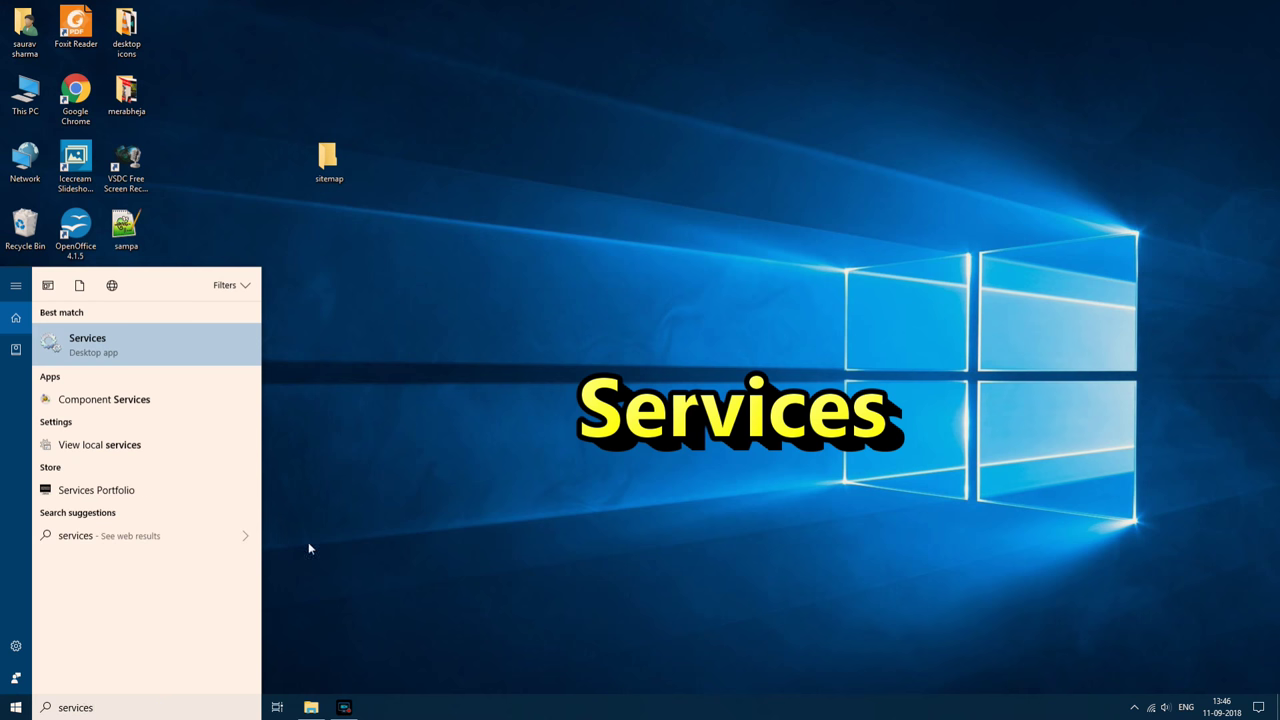
left_click(203, 360)
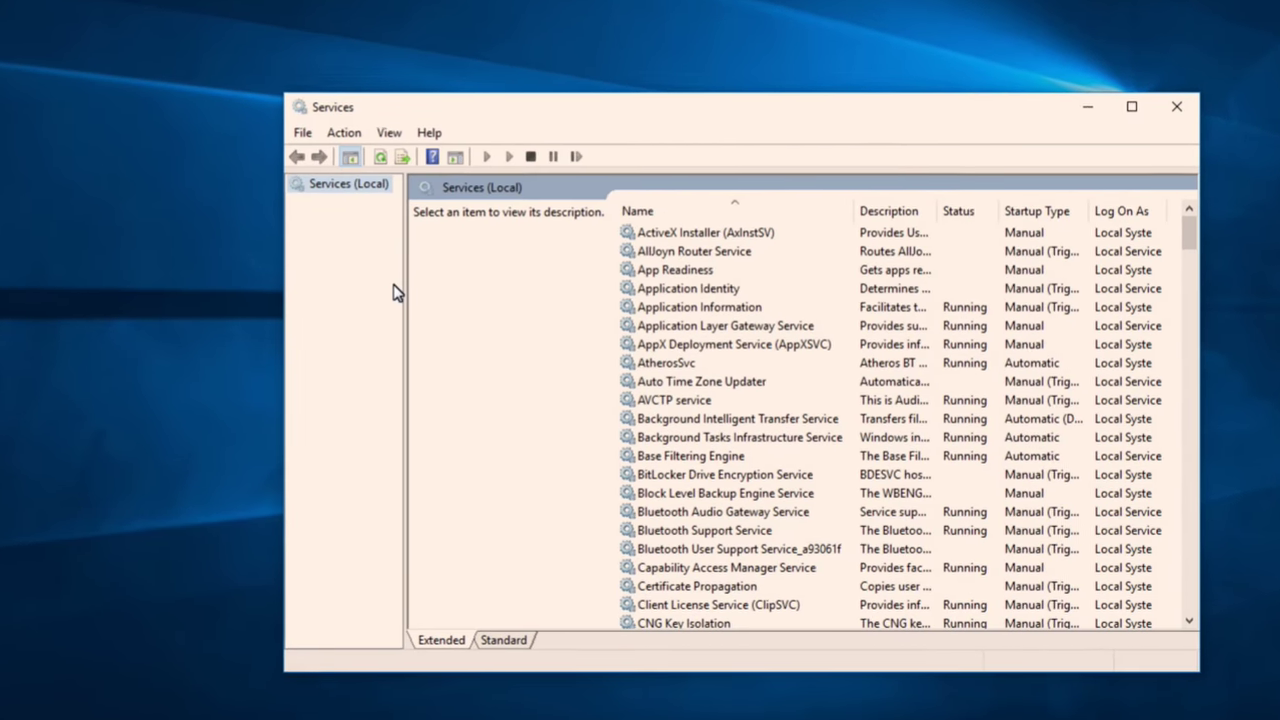
key("w")
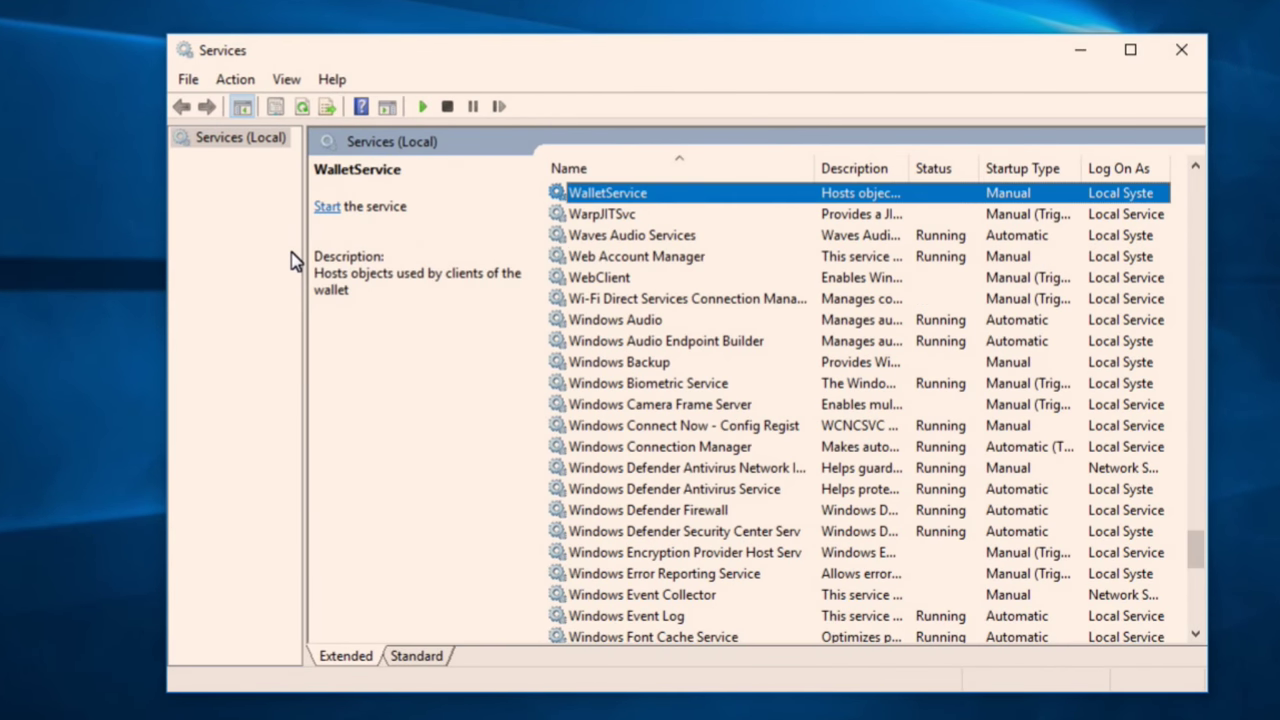
key("Down")
key("Down")
key("Down")
key("Down")
key("Down")
key("Down")
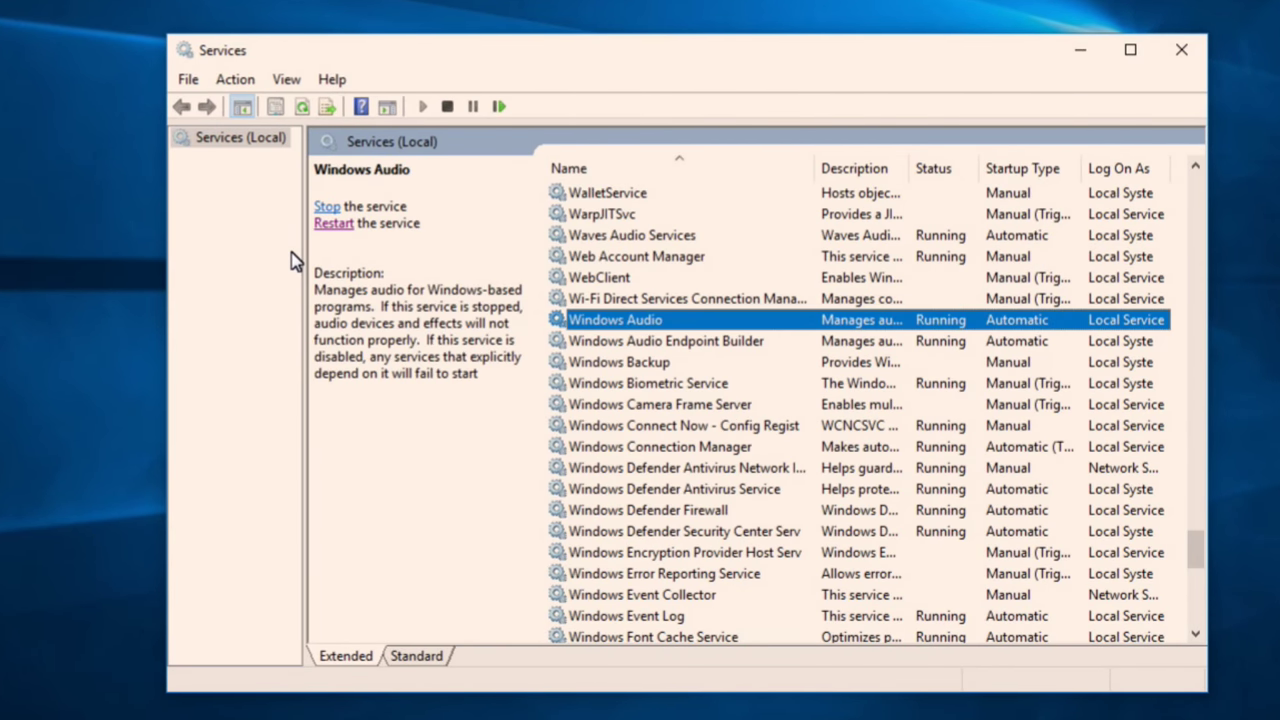
- Open Windows Update's properties and stop the service
scroll(291, 260, "down", 7)
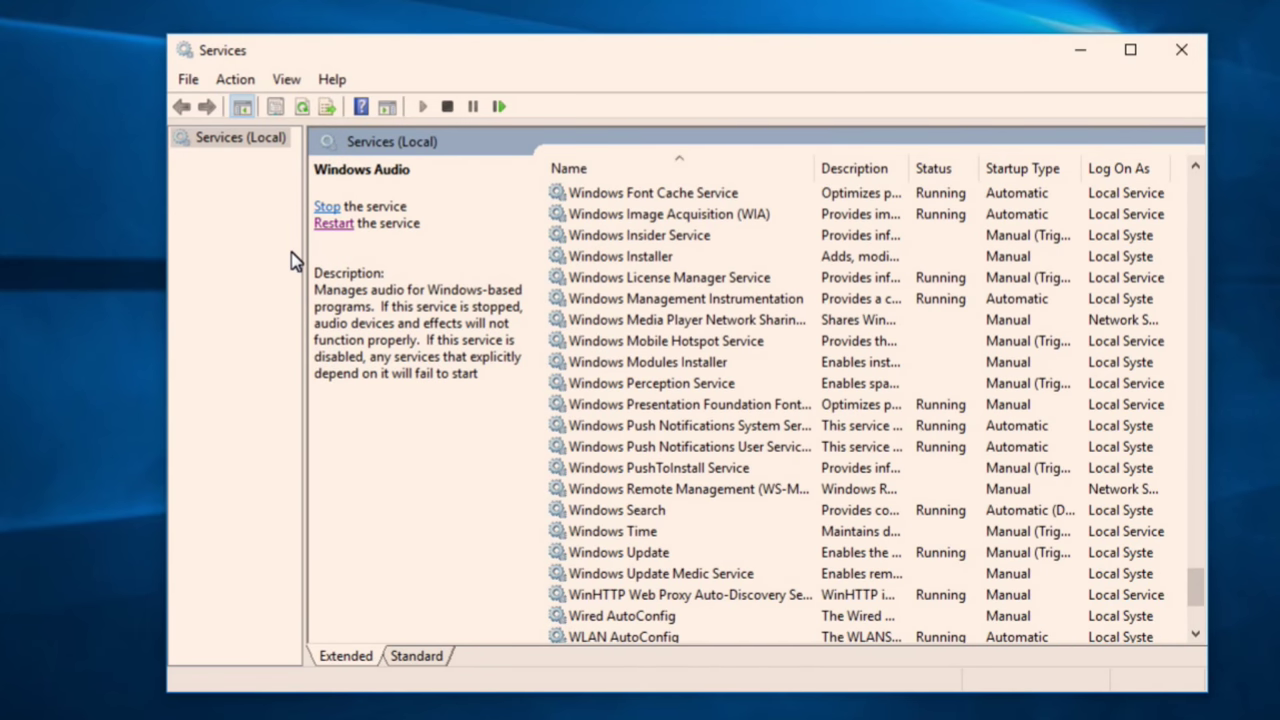
type("windows update")
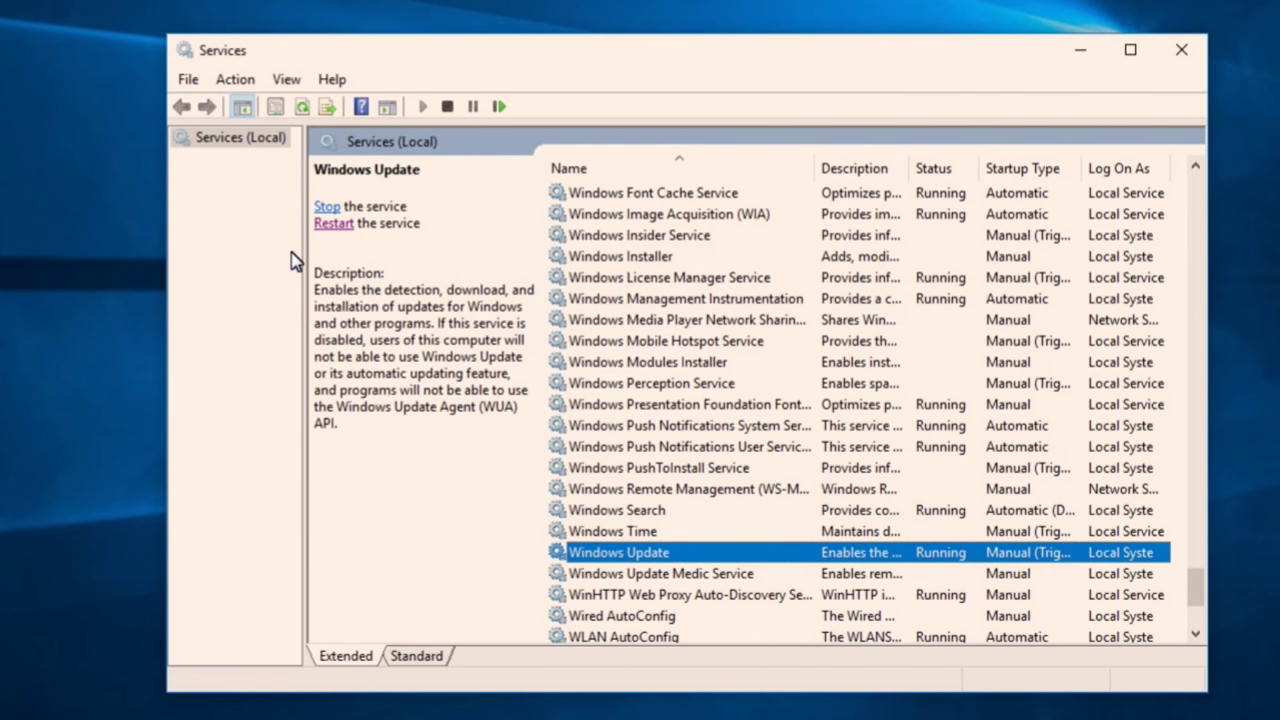
key("shift+F10")
key("Up")
key("Up")
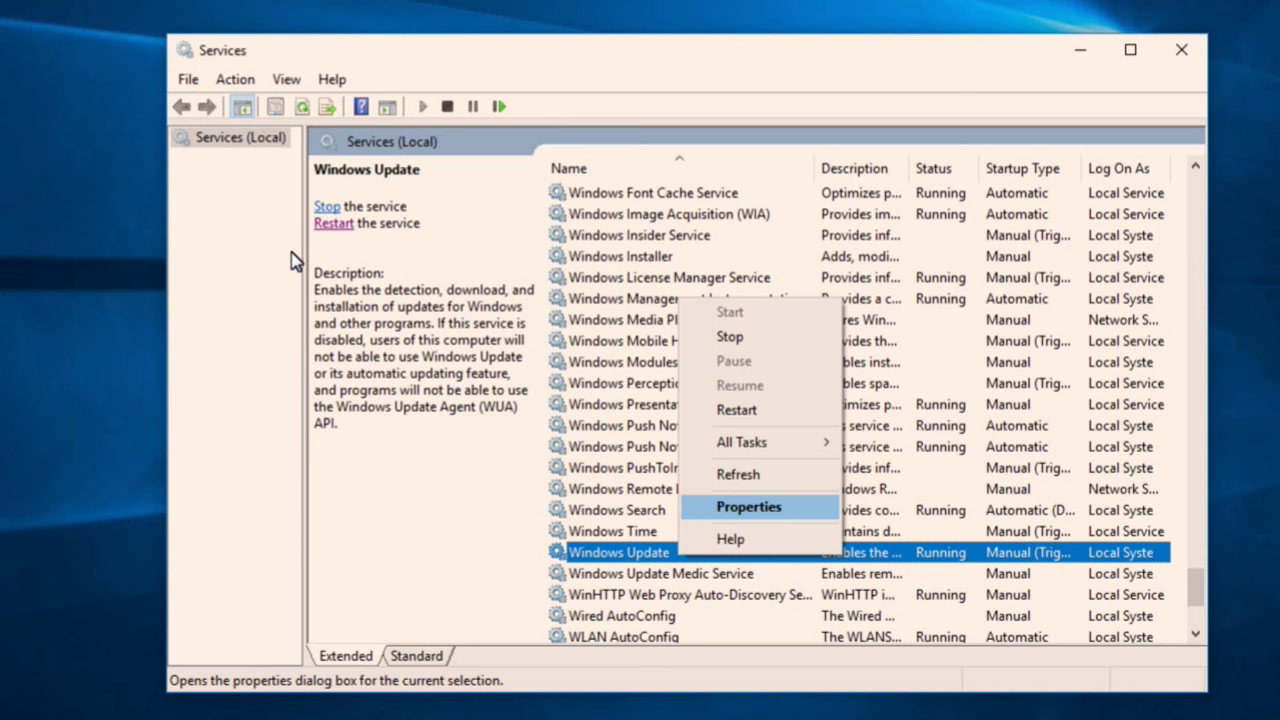
key("Return")
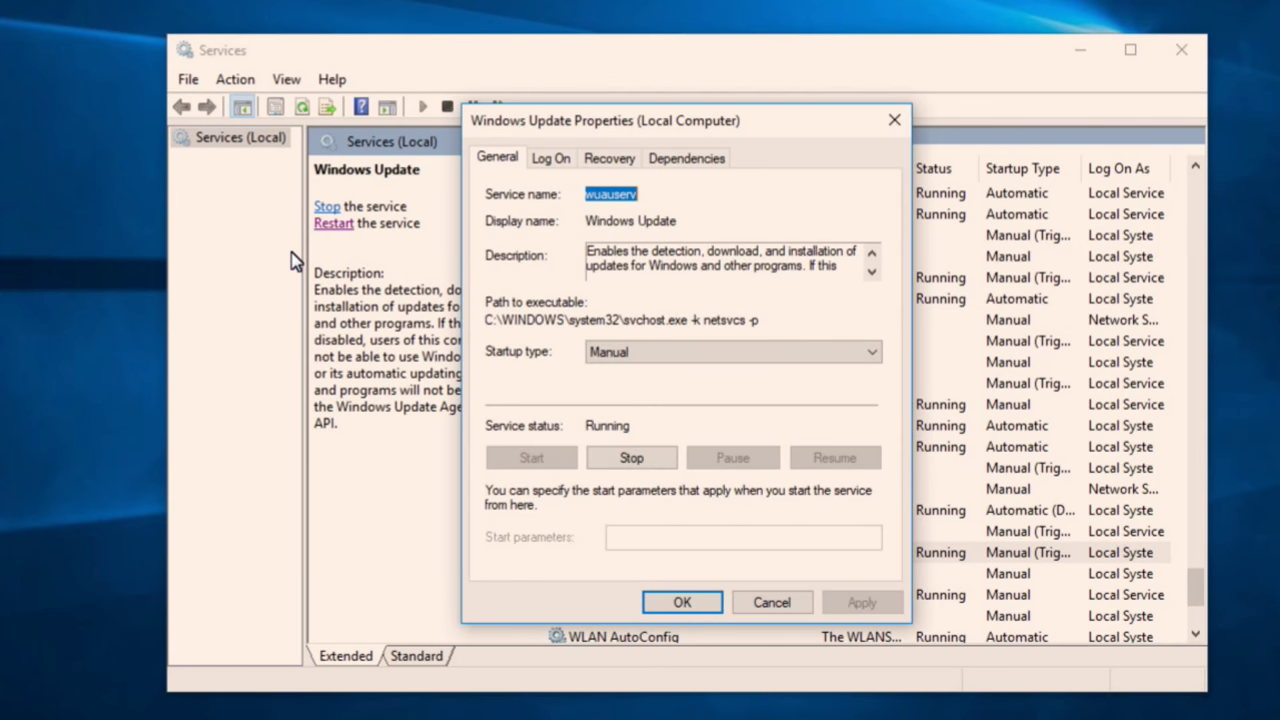
key("Tab")
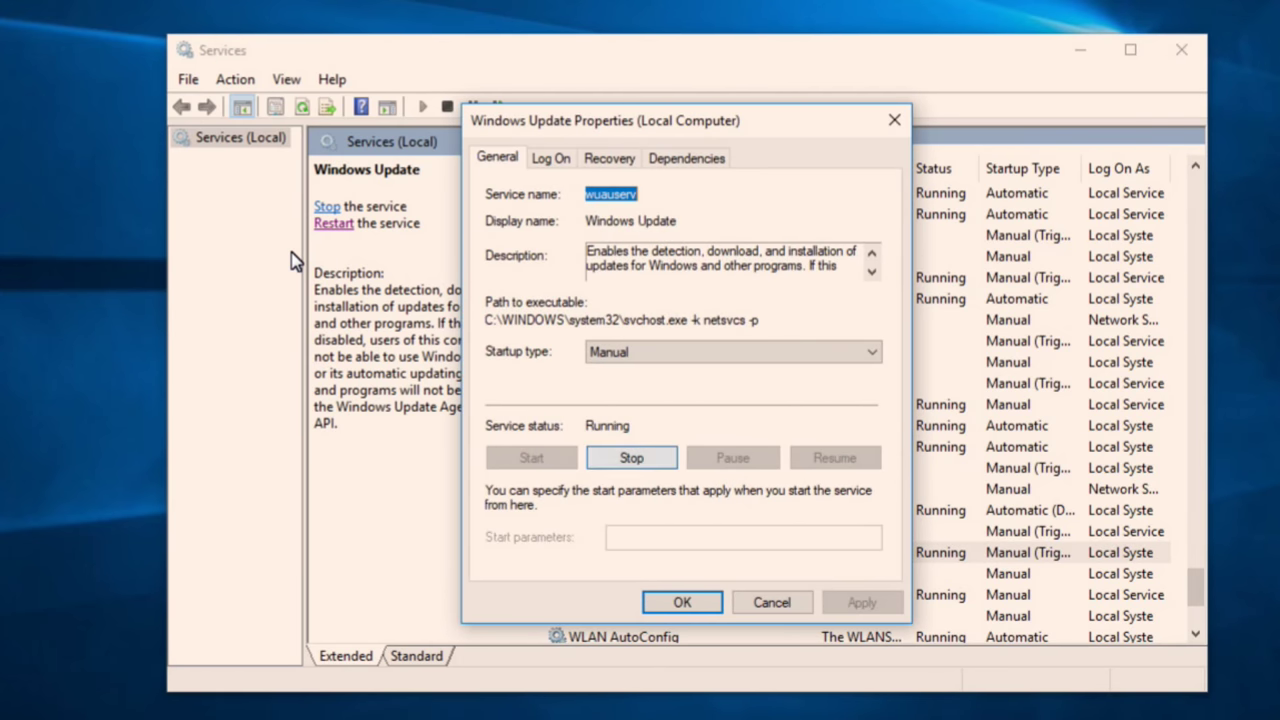
key("Return")
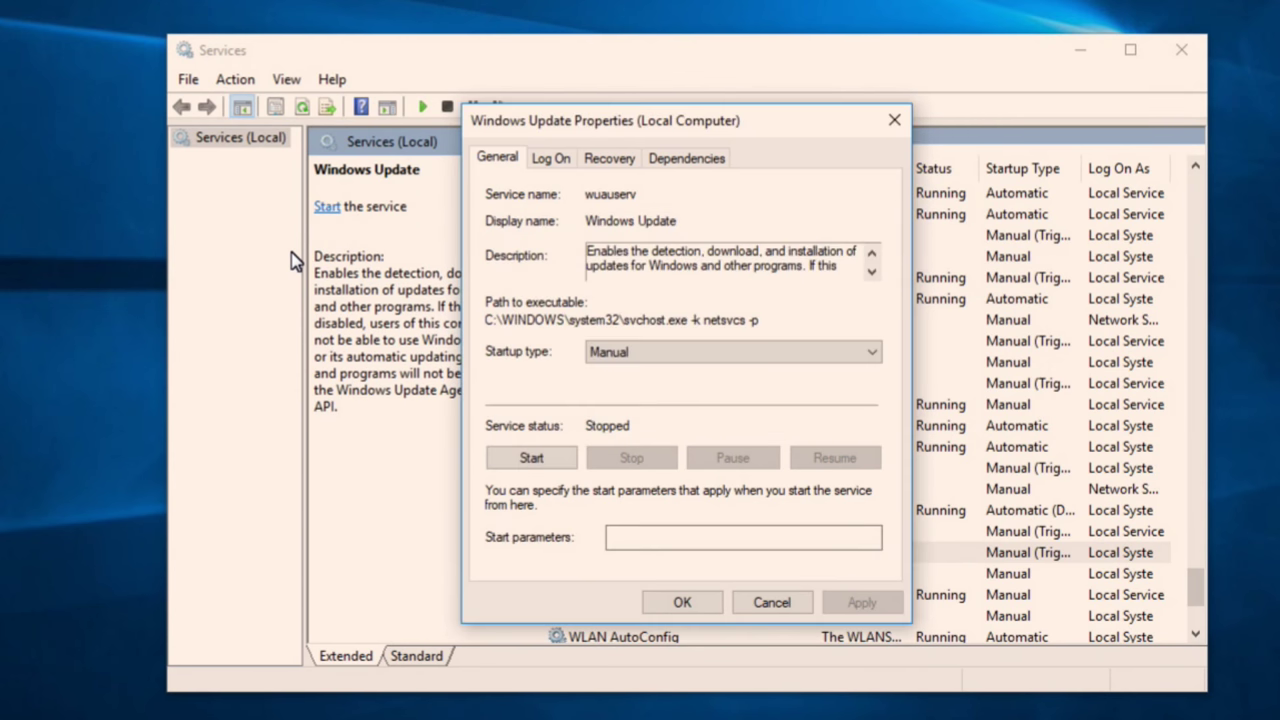
- Set Windows Update's startup type to Disabled and apply it
key("alt+Down")
key("Down")
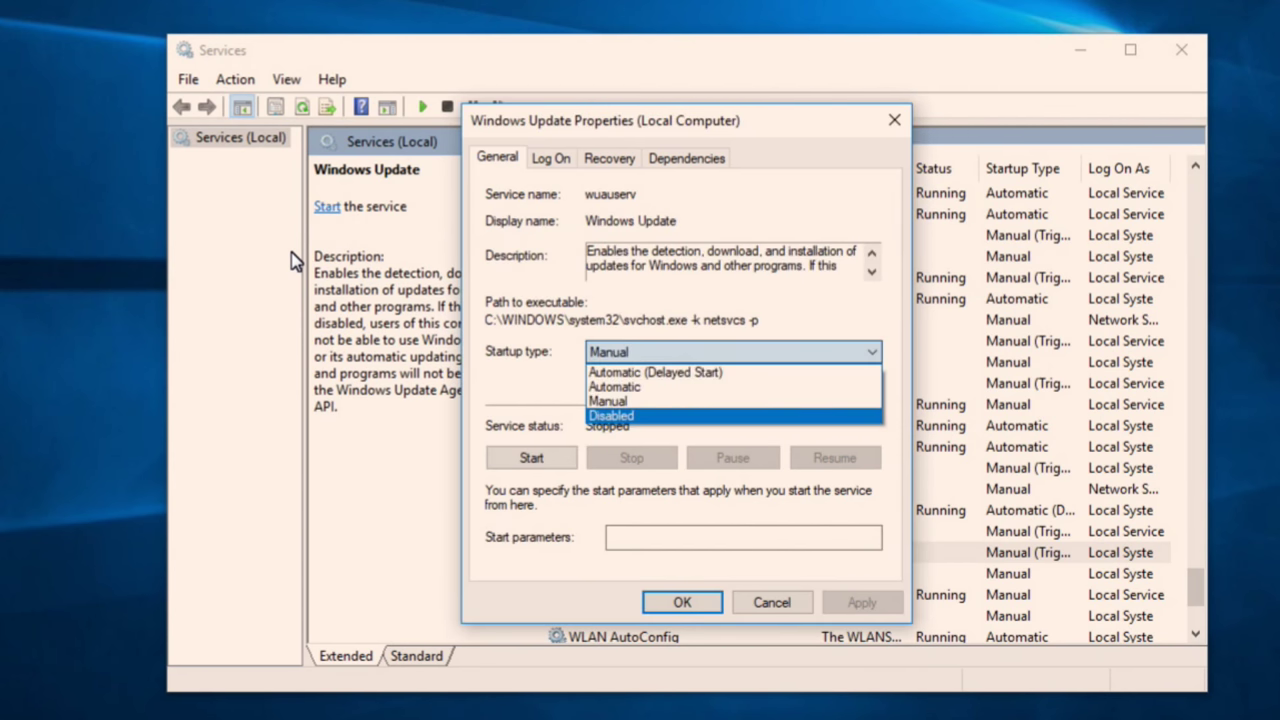
key("Return")
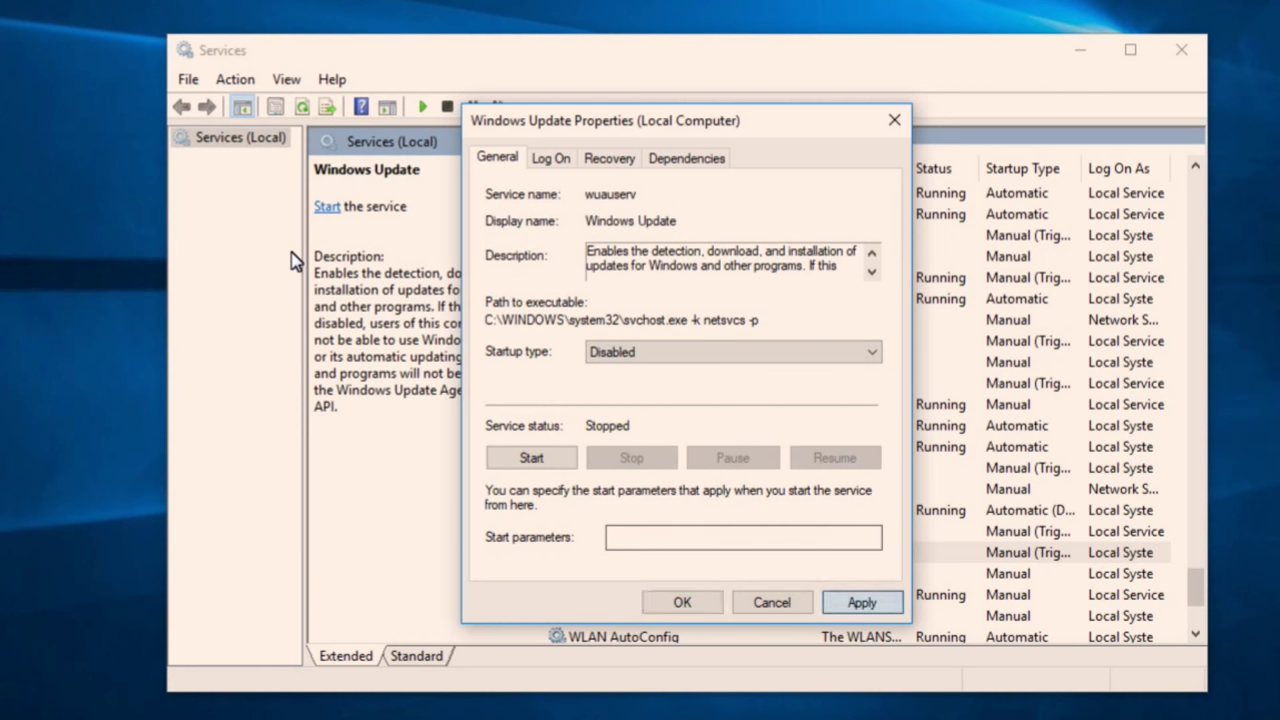
key("alt+a")
key("Return")
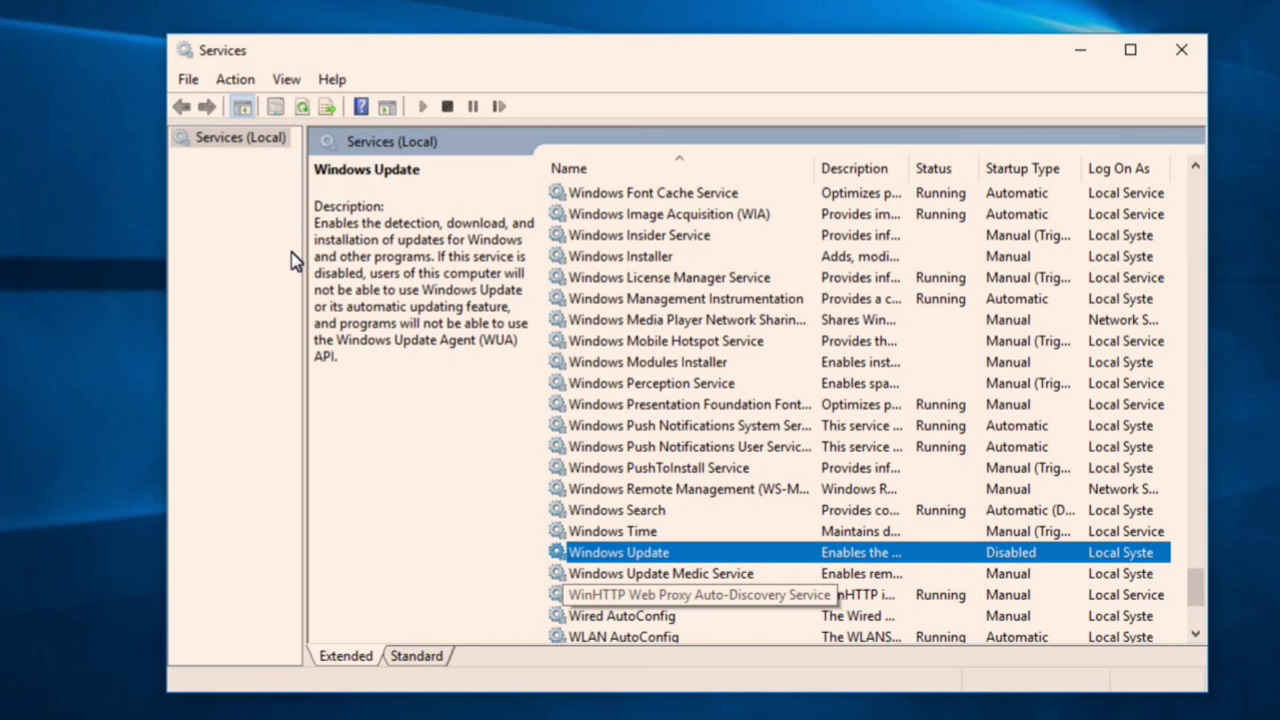
key("alt+F4")
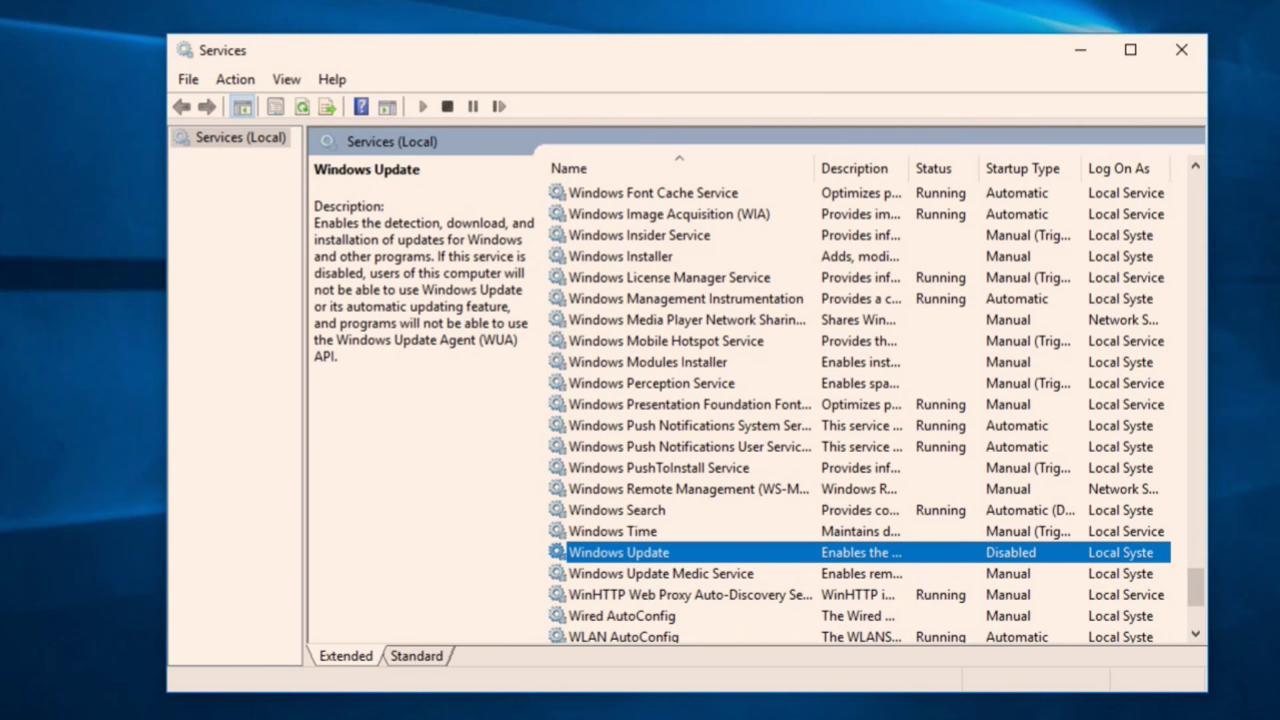
- Set Windows Update to Automatic (Delayed Start), apply, and start the service again
key("Return")
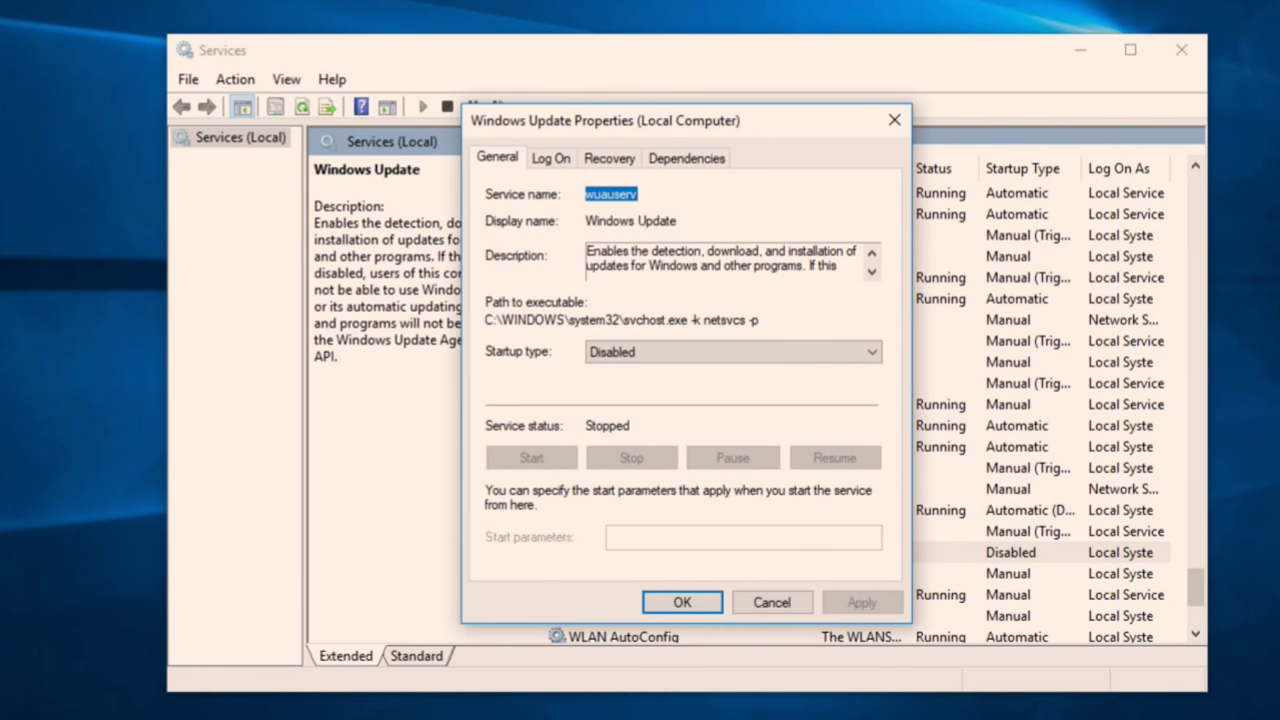
key("alt+Down")
key("Up")
key("Up")
key("Up")
key("Down")
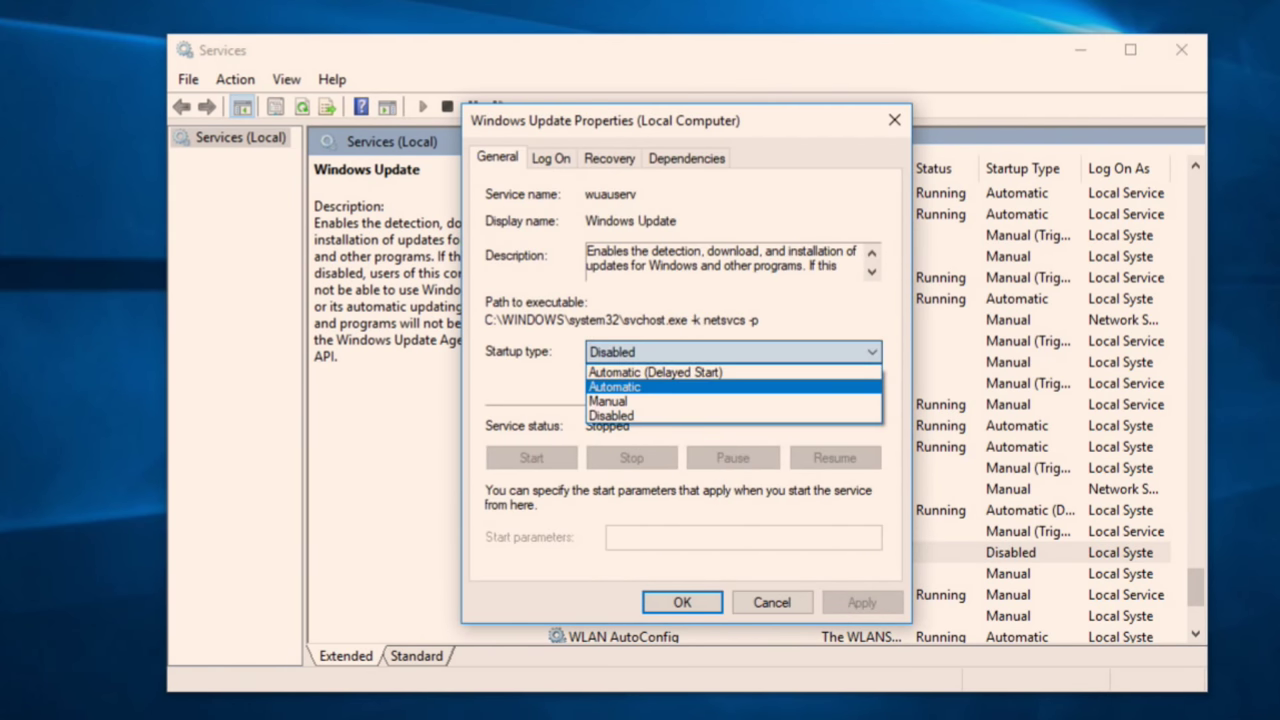
key("Up")
key("Return")
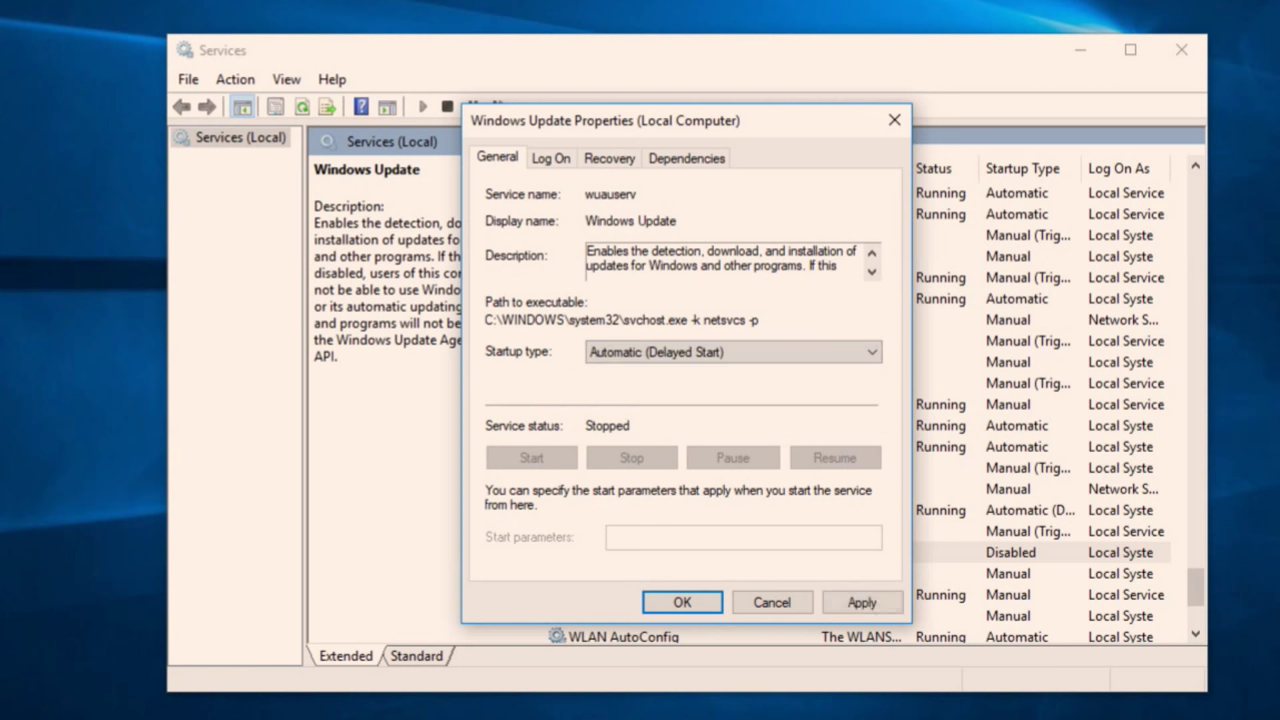
key("alt+a")
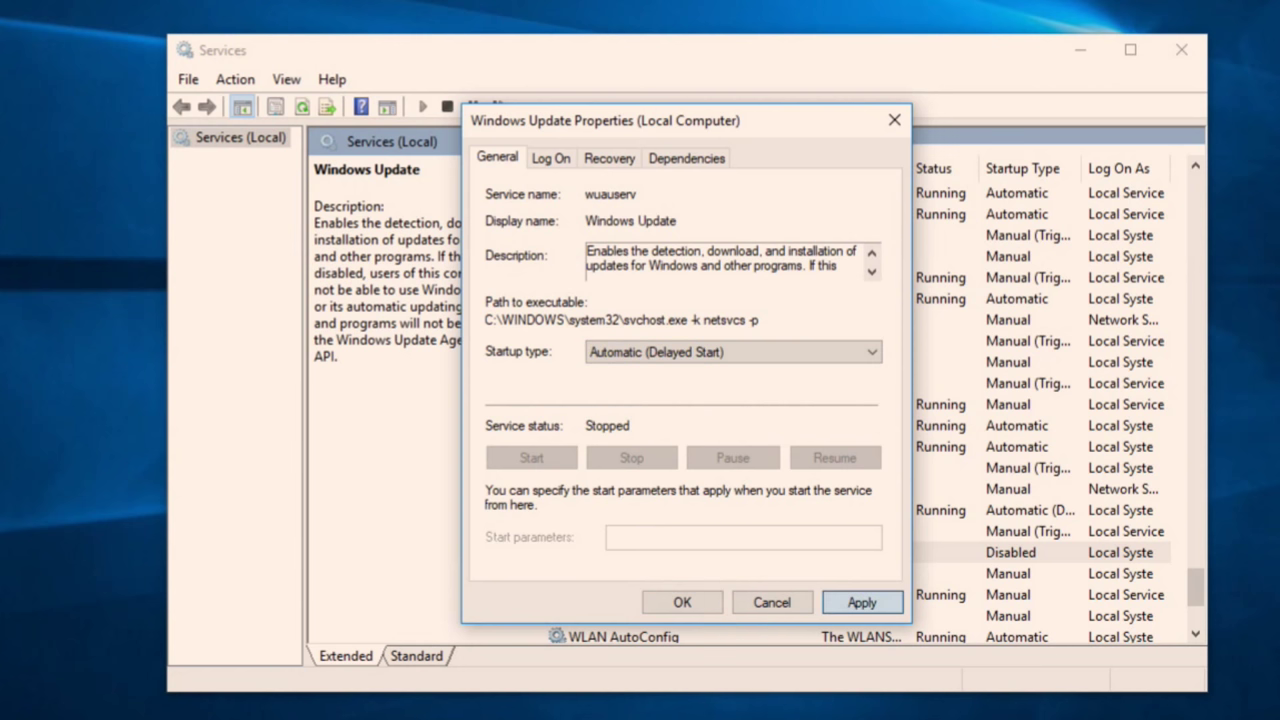
key("alt+s")
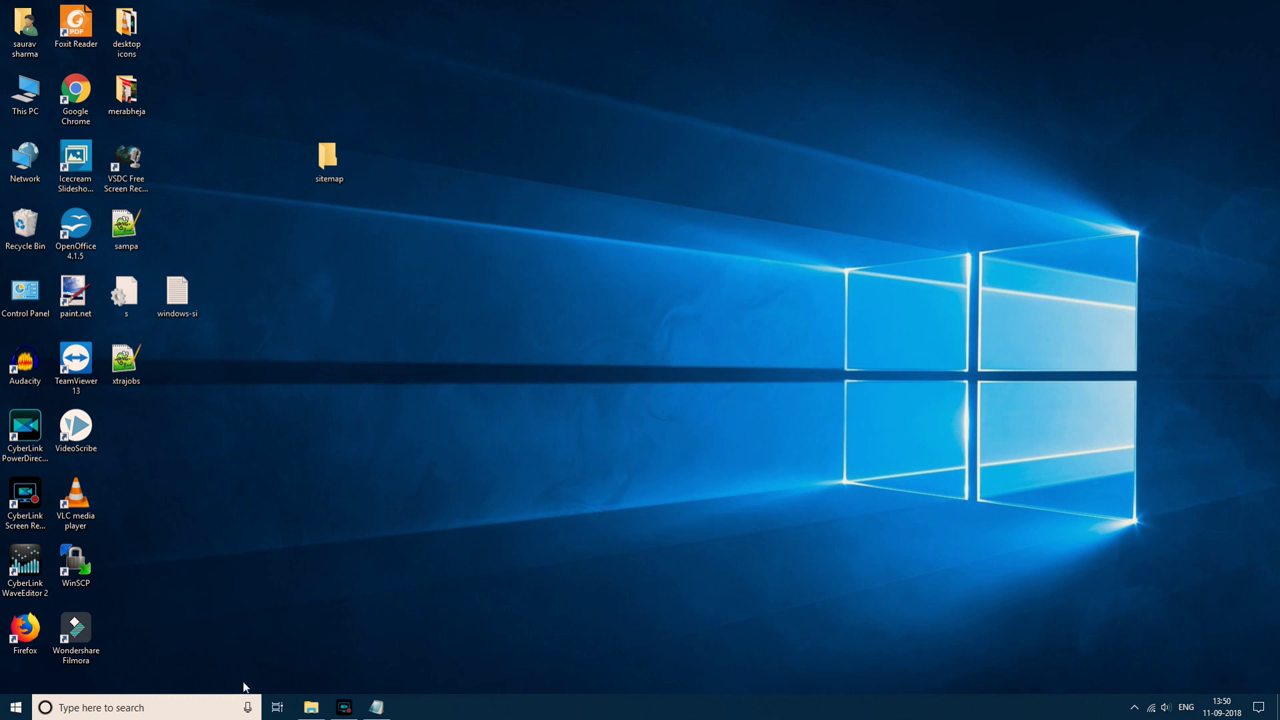
- Start a taskbar search for Windows PowerShell
left_click(201, 714)
- Launch Windows PowerShell as administrator and bring the Notepad command notes in front of it
type("powershel")
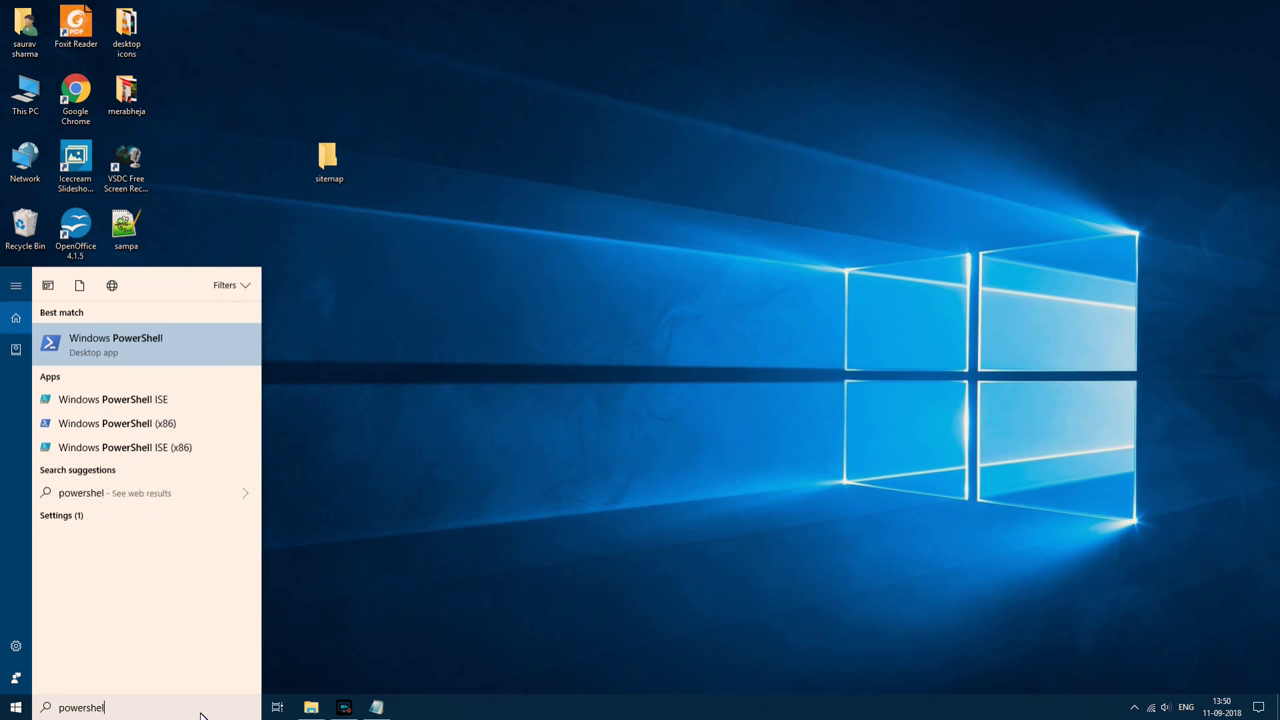
type("l")
right_click(168, 338)
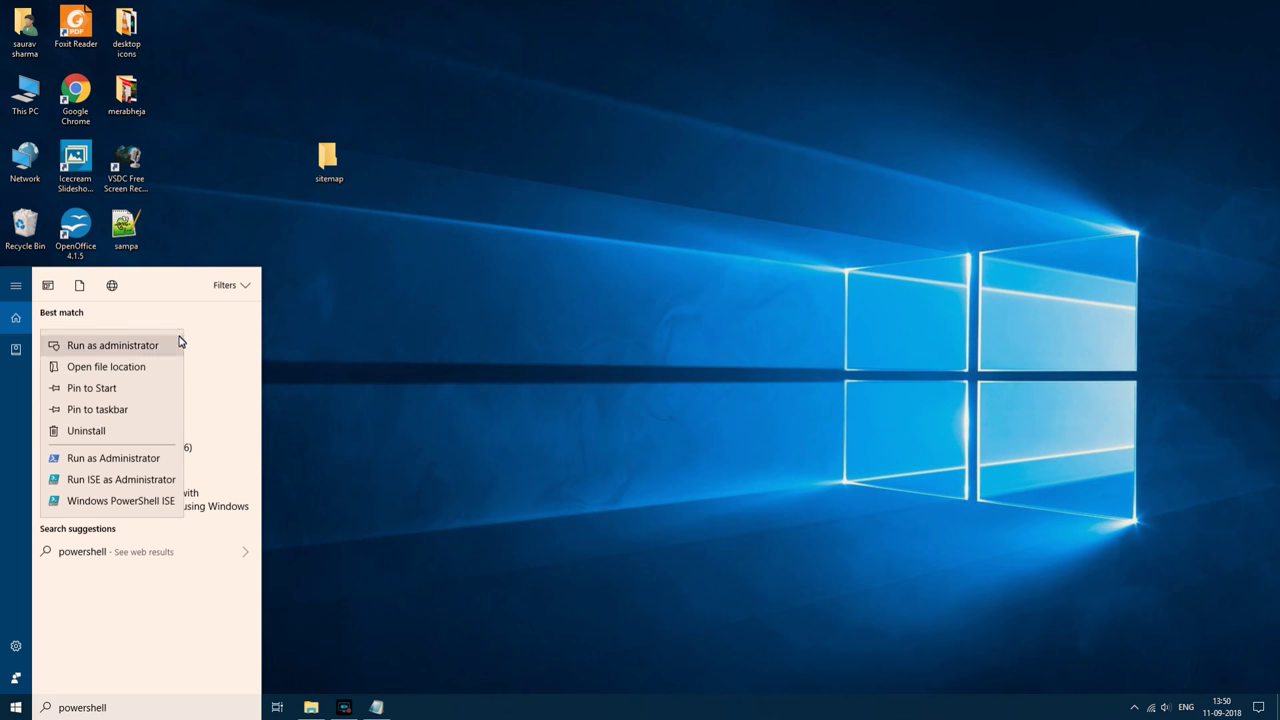
left_click(169, 344)
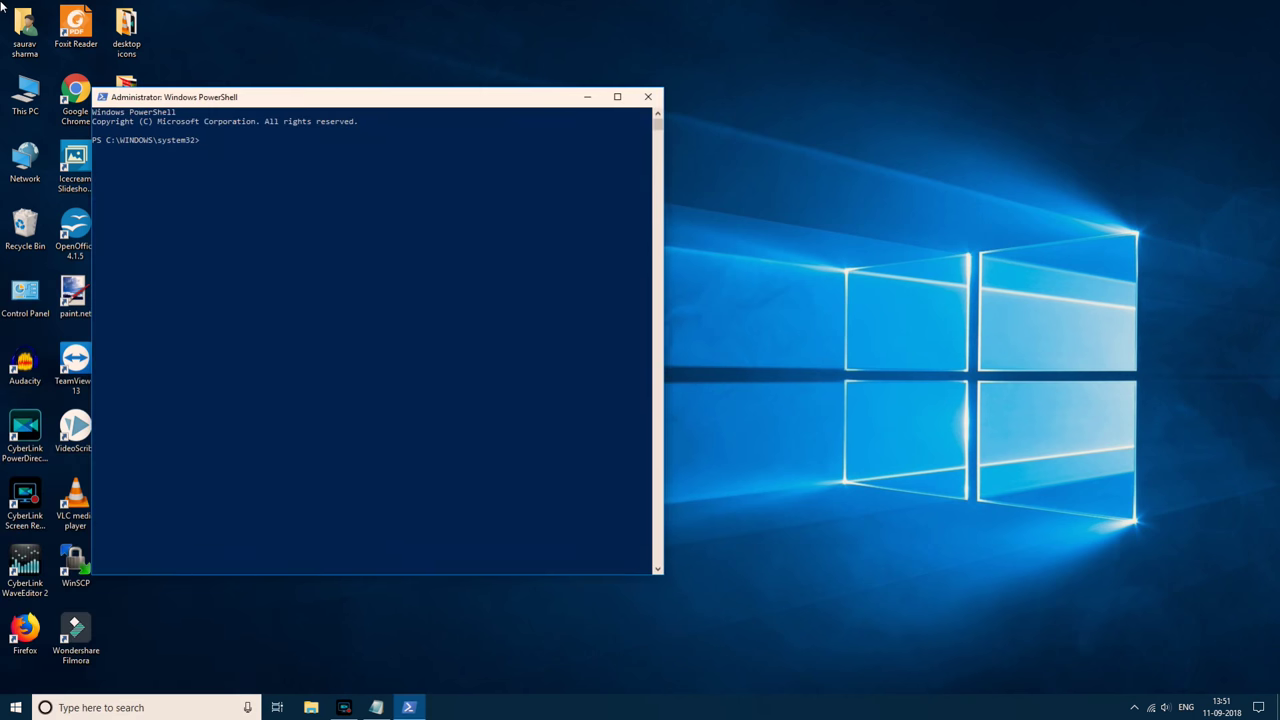
left_click(376, 707)
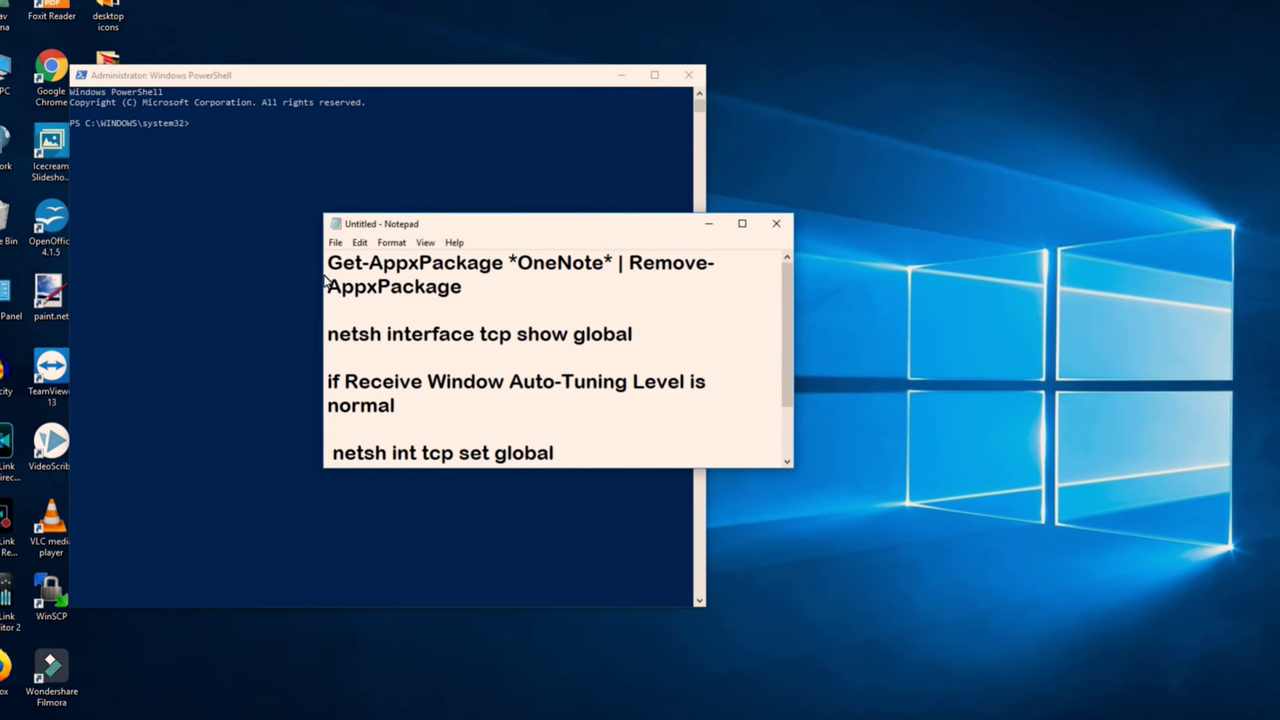
- Widen Notepad and copy the 'Get-AppxPackage *OneNote* | Remove-AppxPackage' command line
left_click_drag(322, 278, 138, 276)
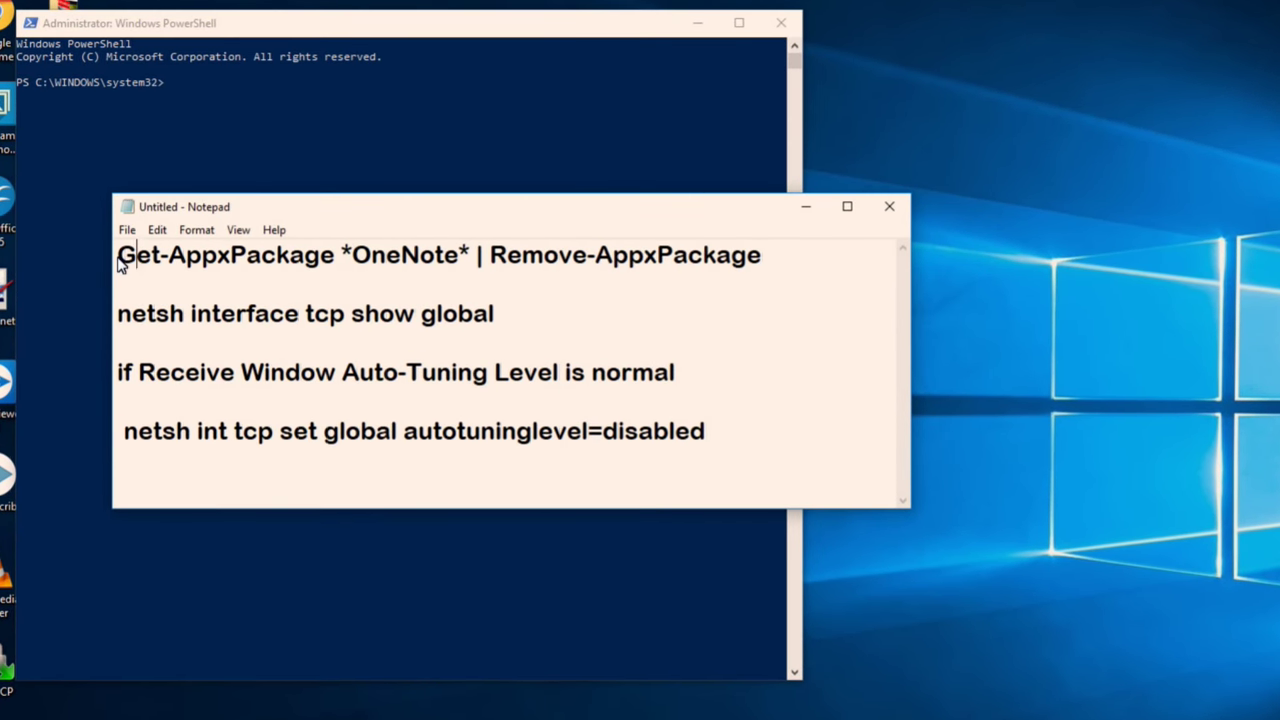
left_click_drag(126, 258, 766, 260)
right_click(762, 260)
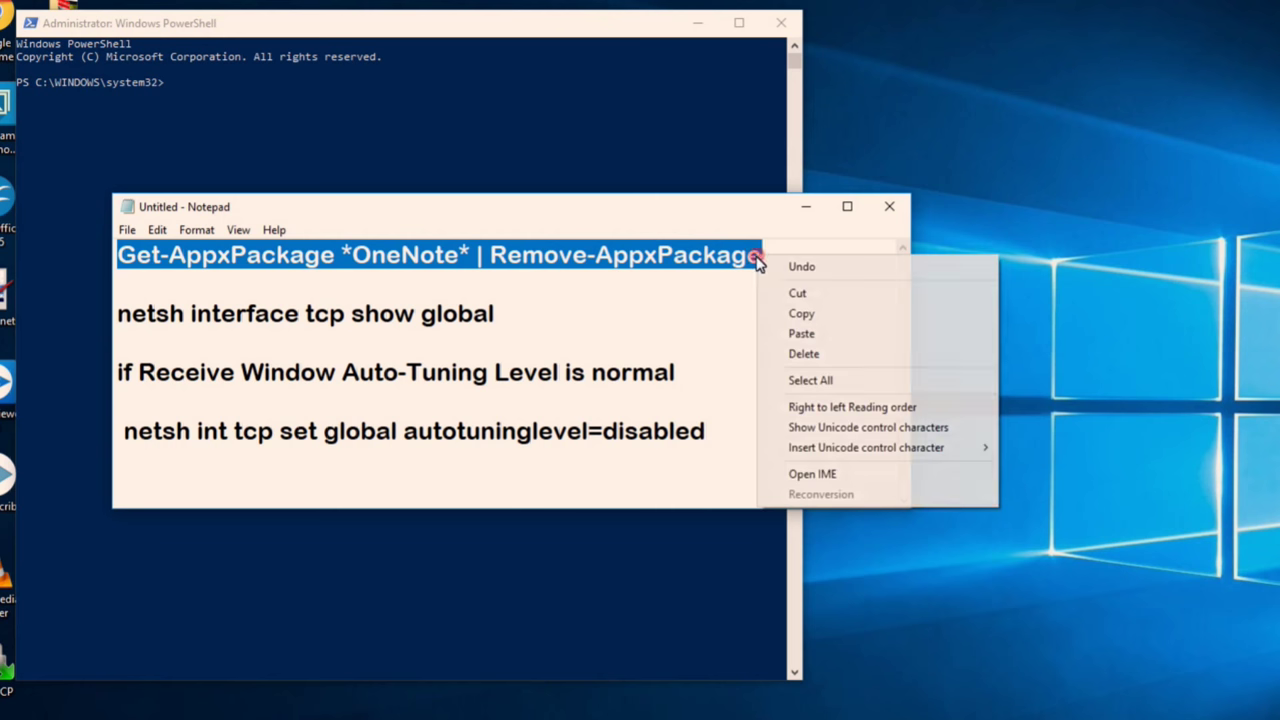
left_click(795, 316)
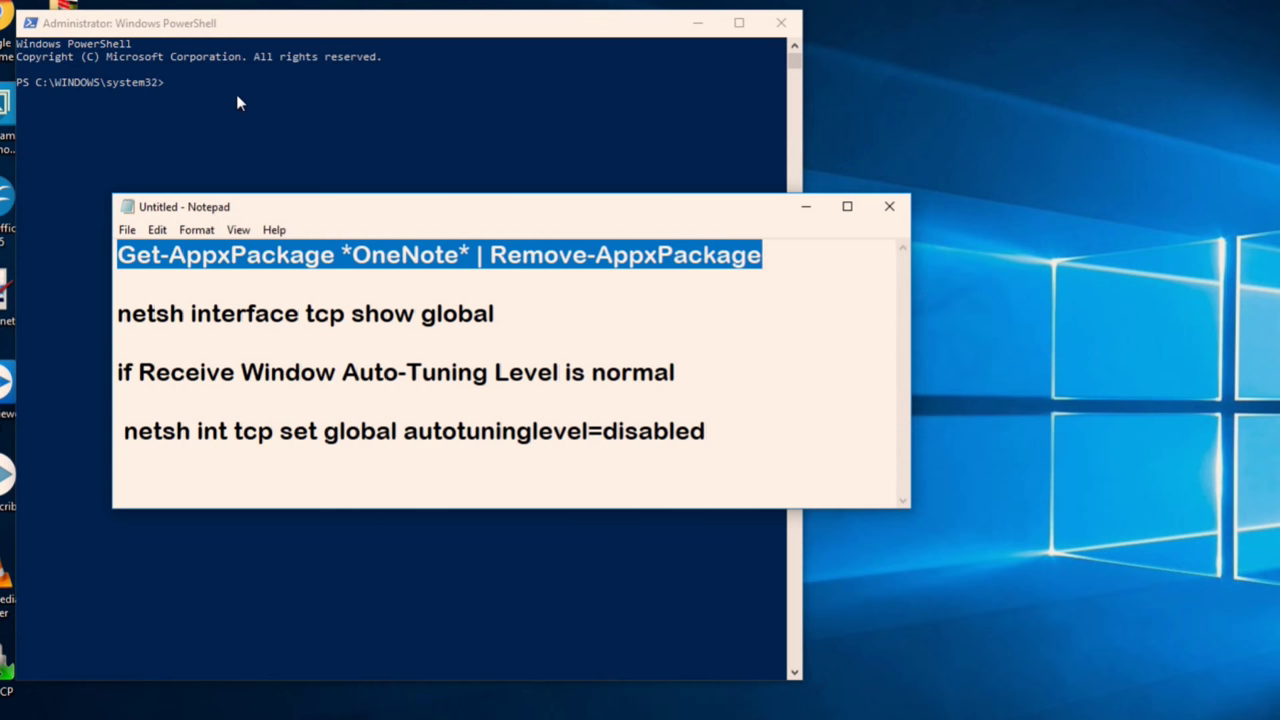
- Enter the OneNote removal command in the admin PowerShell, then close PowerShell
left_click(192, 91)
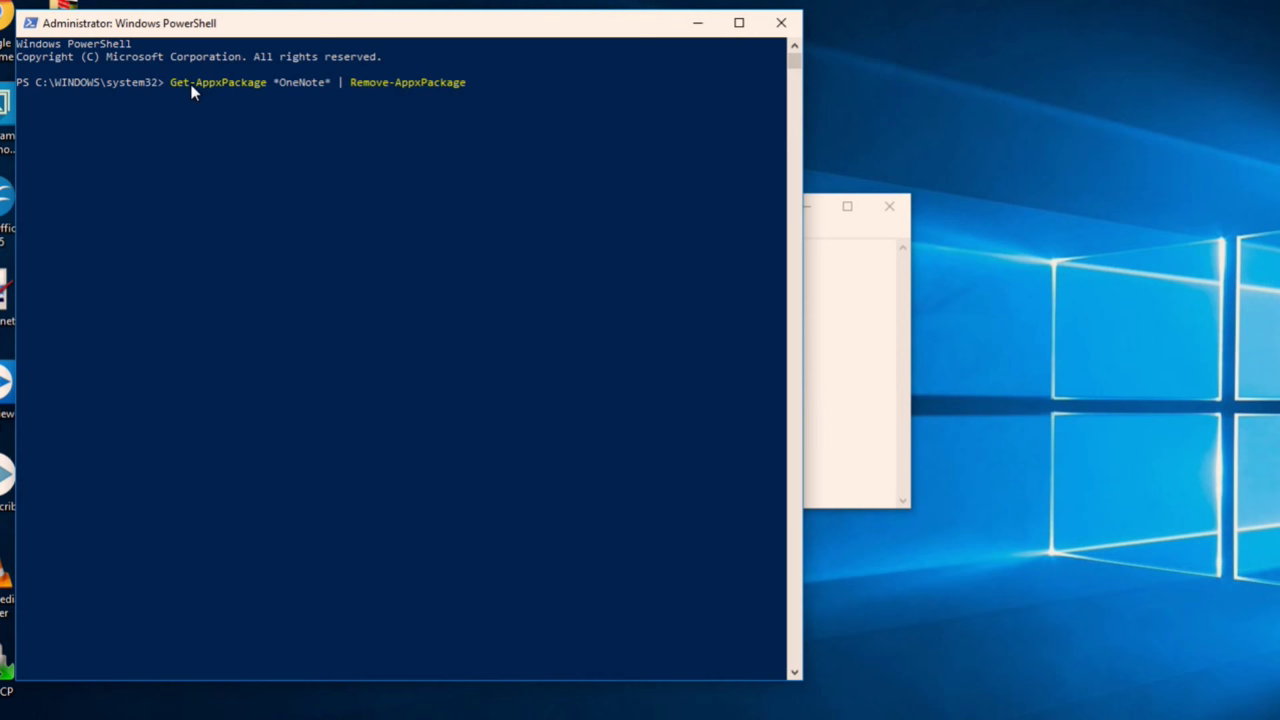
key("alt+Tab")
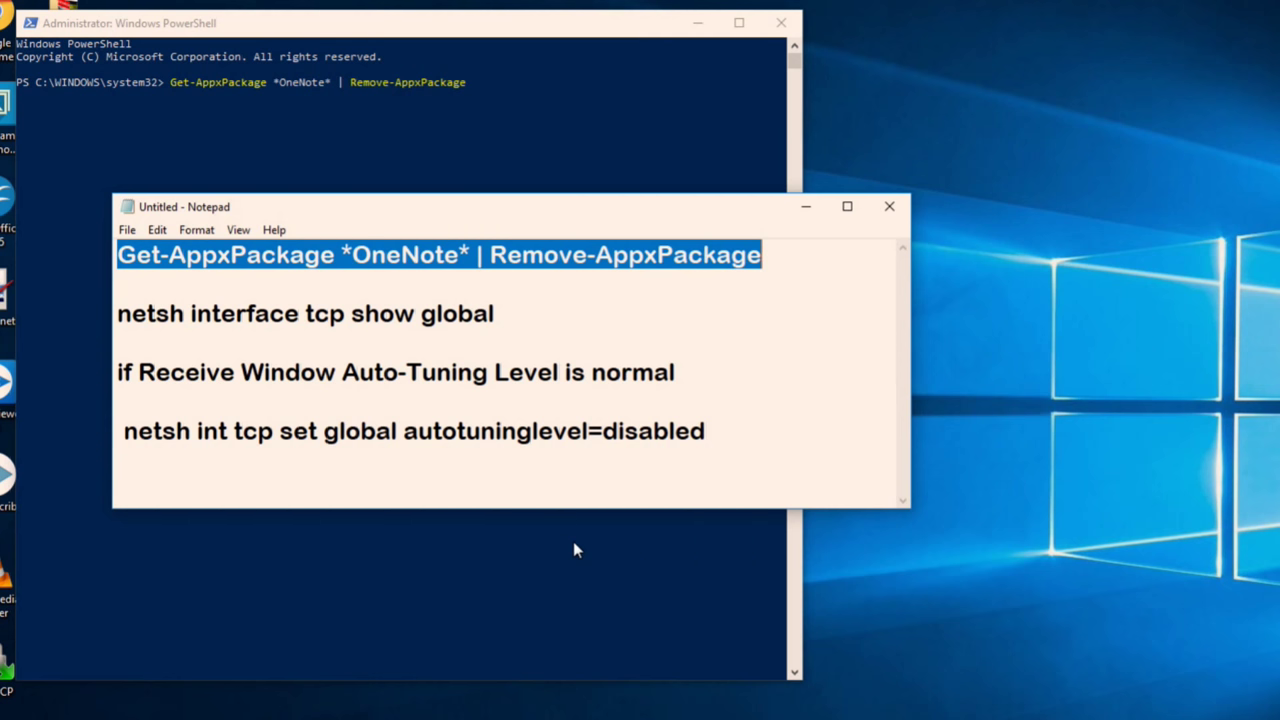
left_click(782, 22)
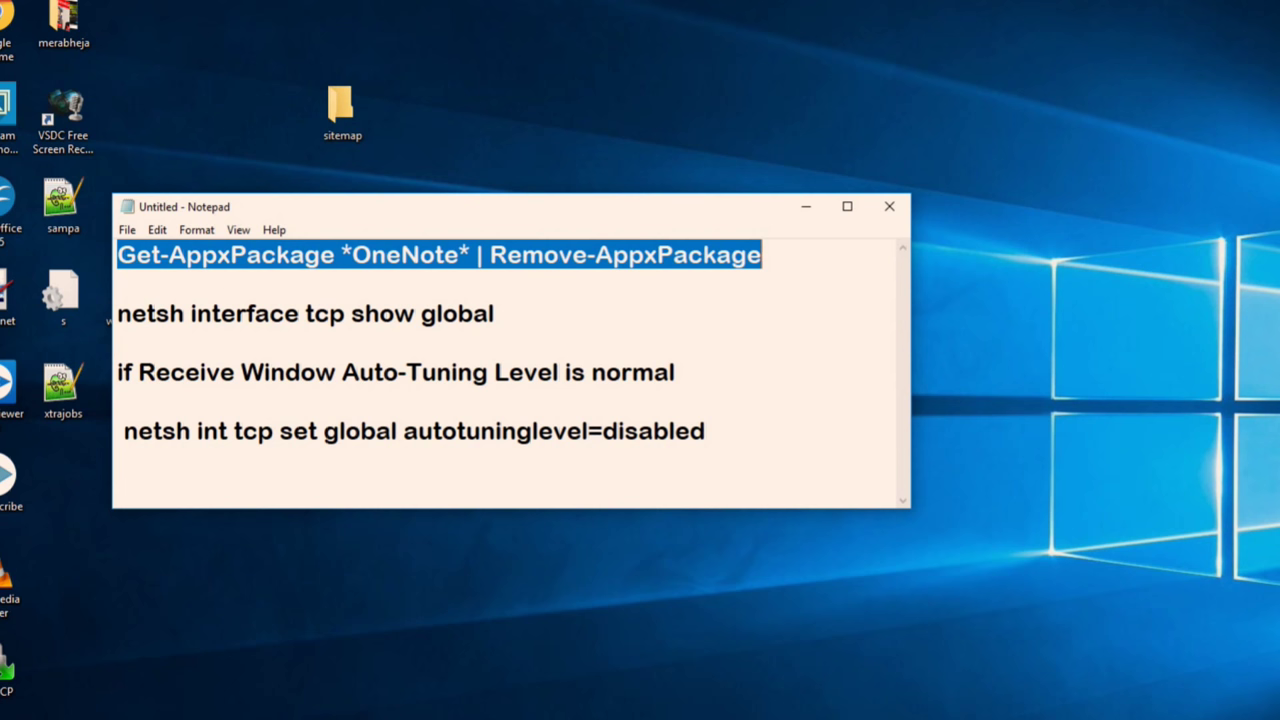
key("super+r")
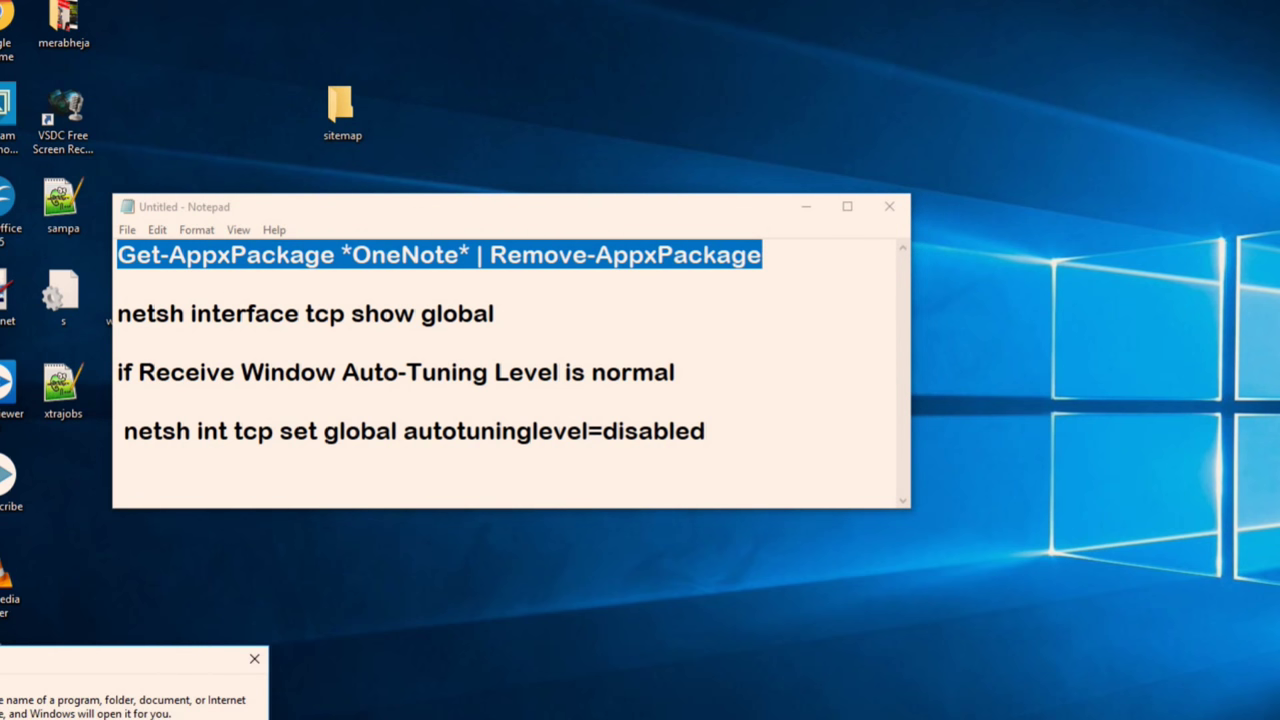
- Run cmd from the Run box and move the Command Prompt window aside
type("cmd")
key("Return")
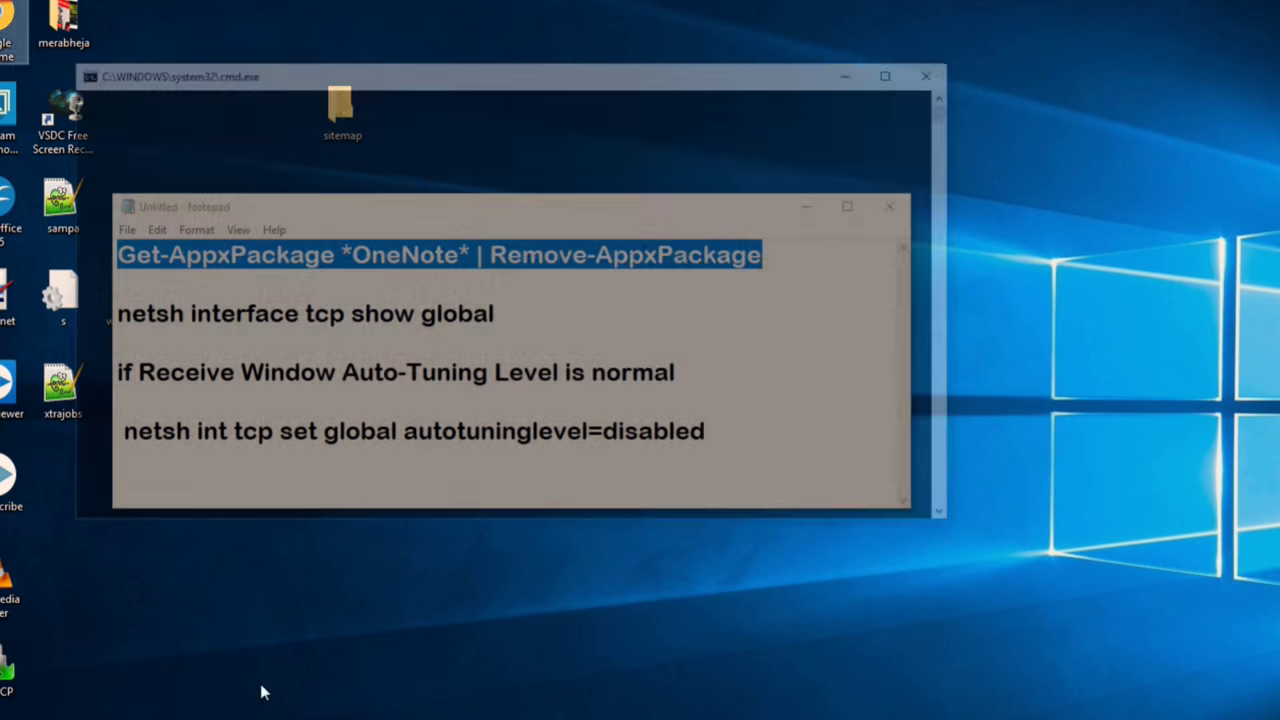
left_click_drag(636, 74, 796, 87)
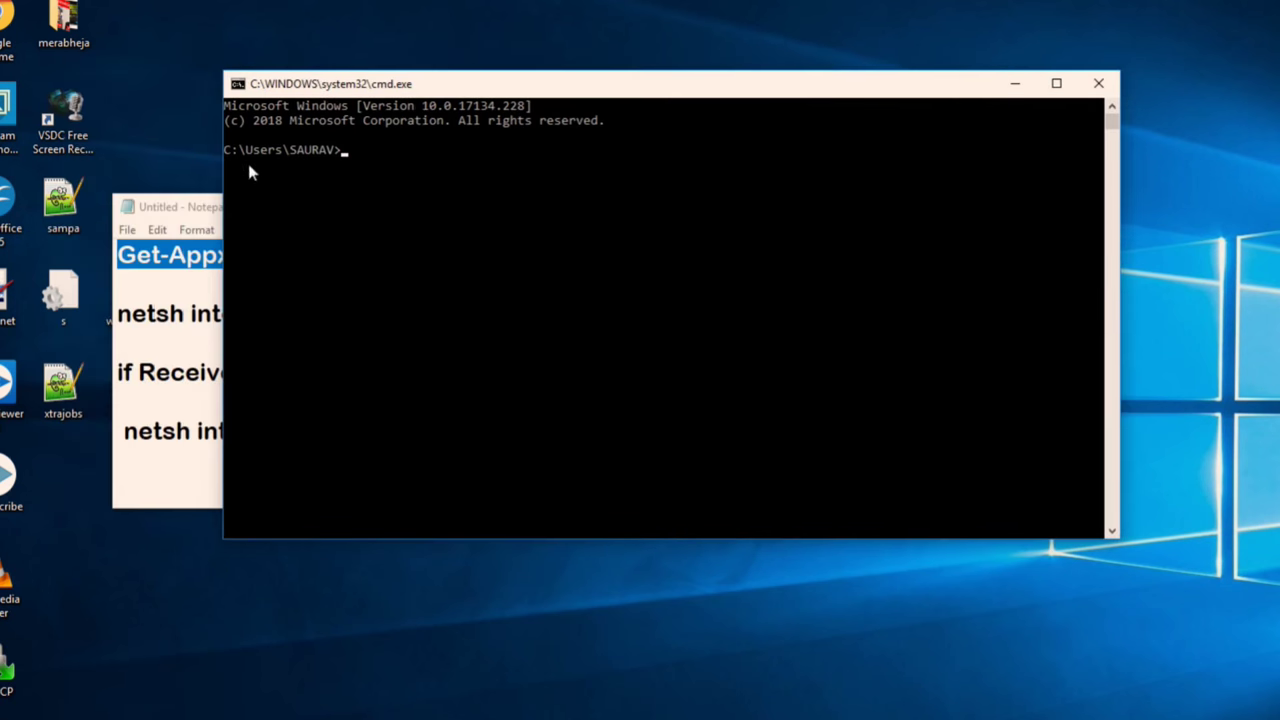
- Copy the 'netsh interface tcp show global' line from the Notepad notes
left_click(162, 215)
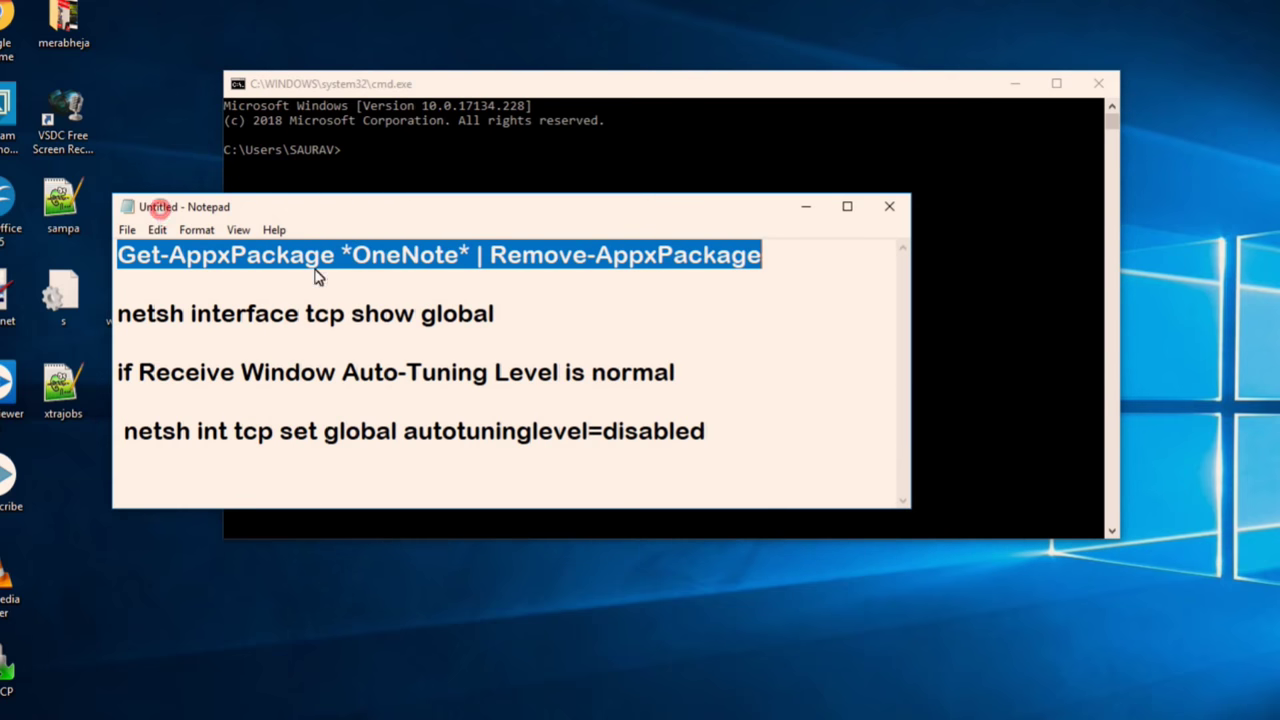
left_click(362, 349)
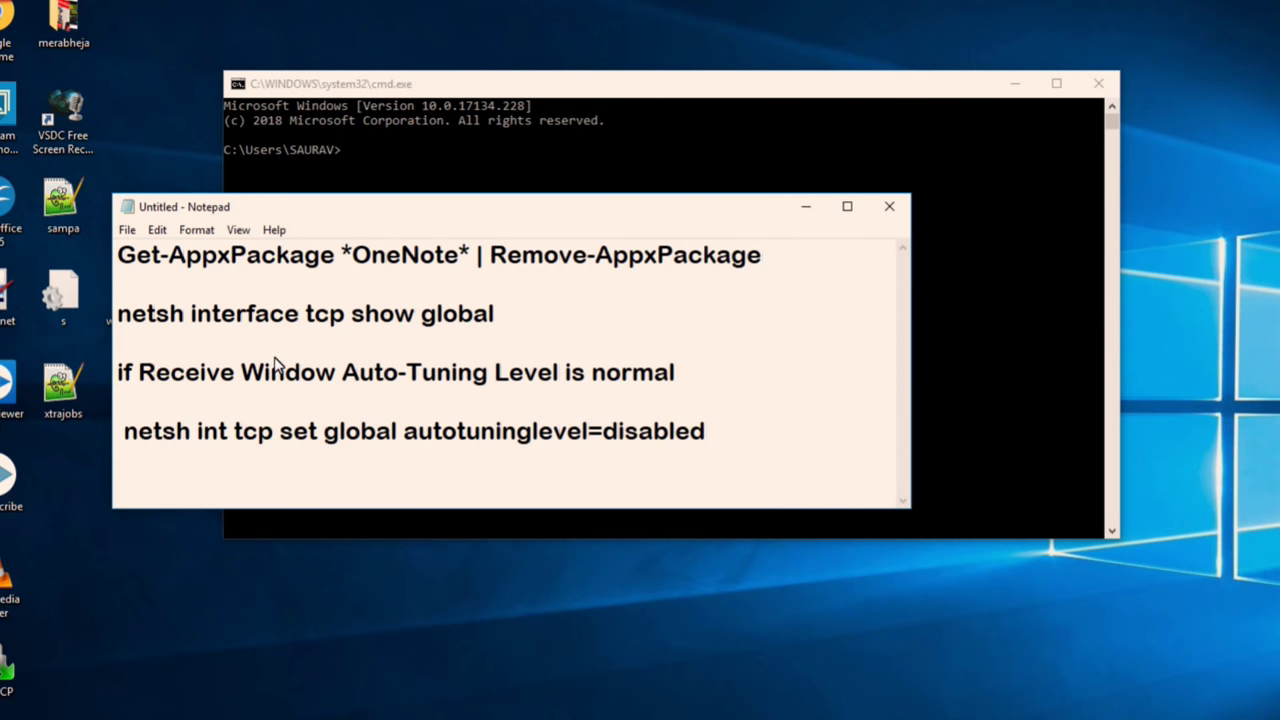
left_click(182, 331)
left_click(160, 340)
left_click_drag(119, 318, 509, 306)
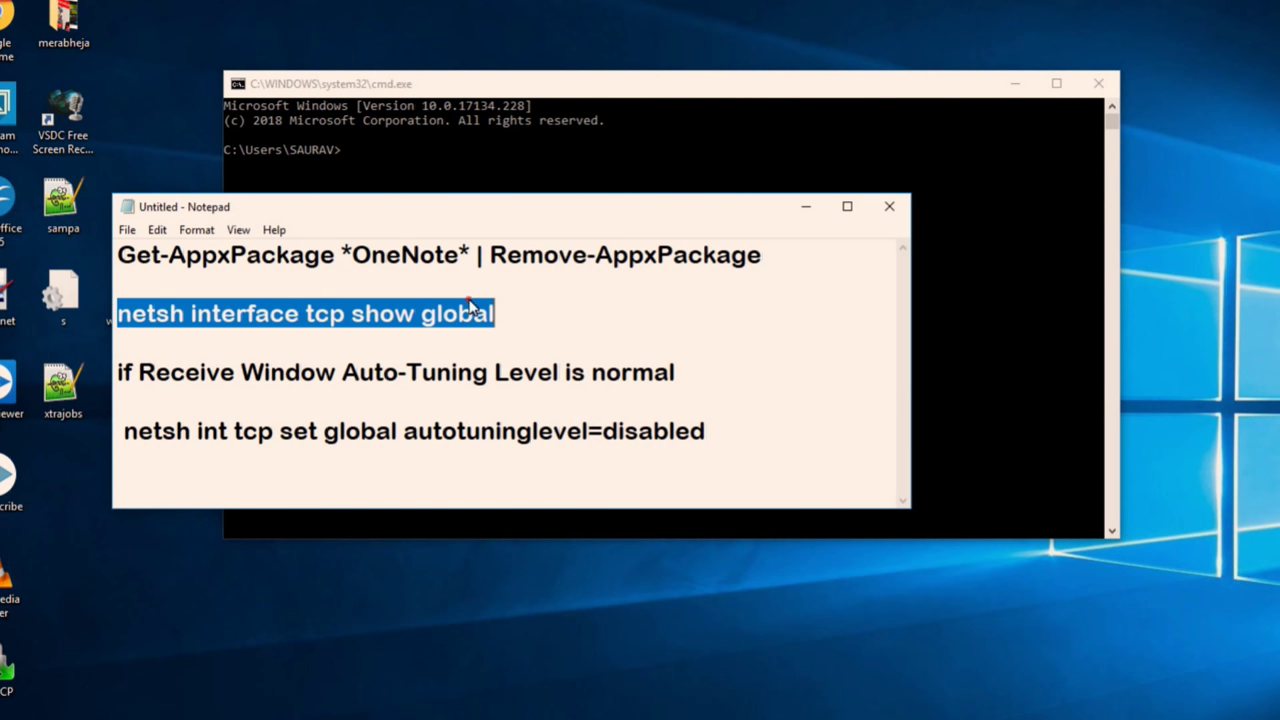
right_click(468, 299)
left_click(511, 360)
- Run 'netsh interface tcp show global' in Command Prompt and check the Auto-Tuning Level is normal
left_click(806, 207)
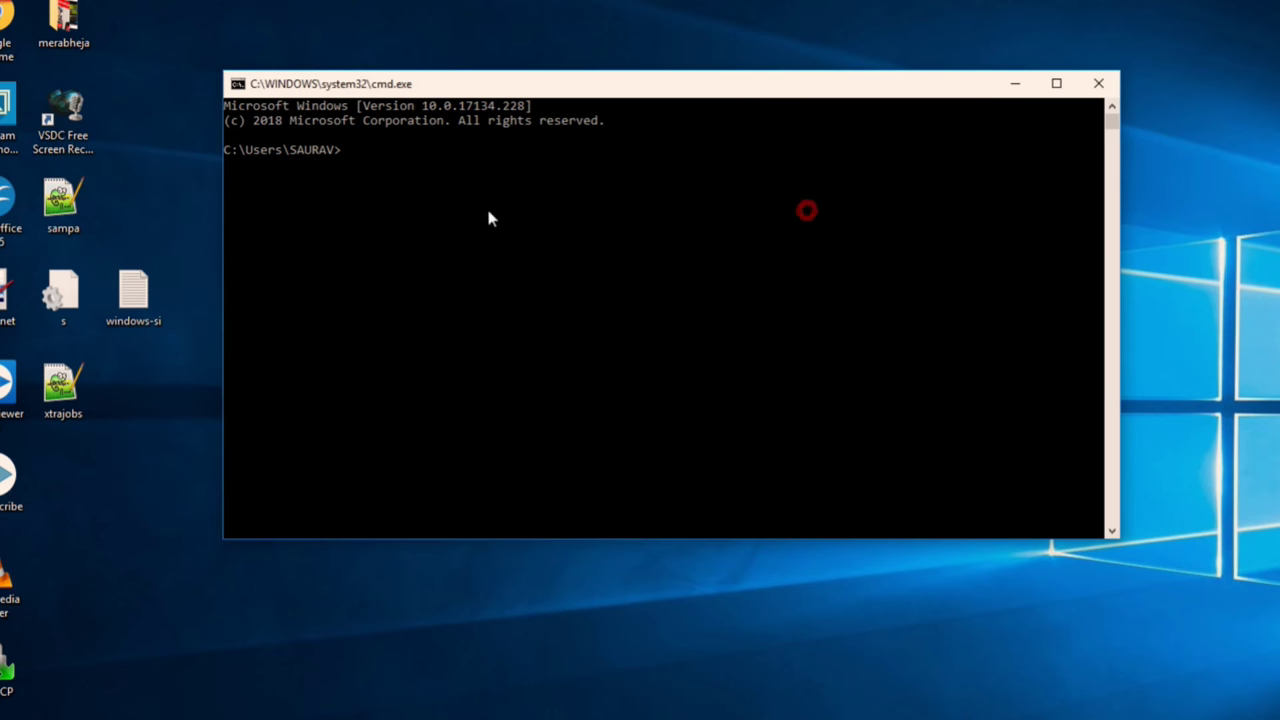
right_click(453, 140)
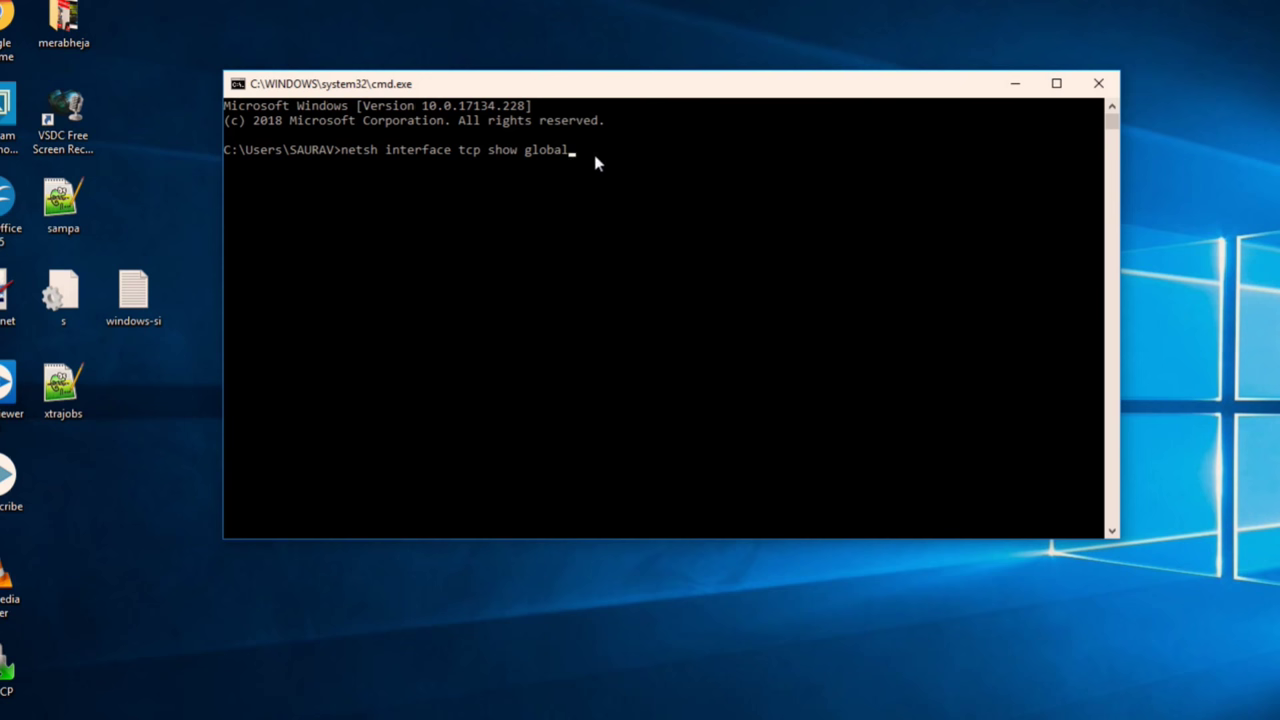
key("Return")
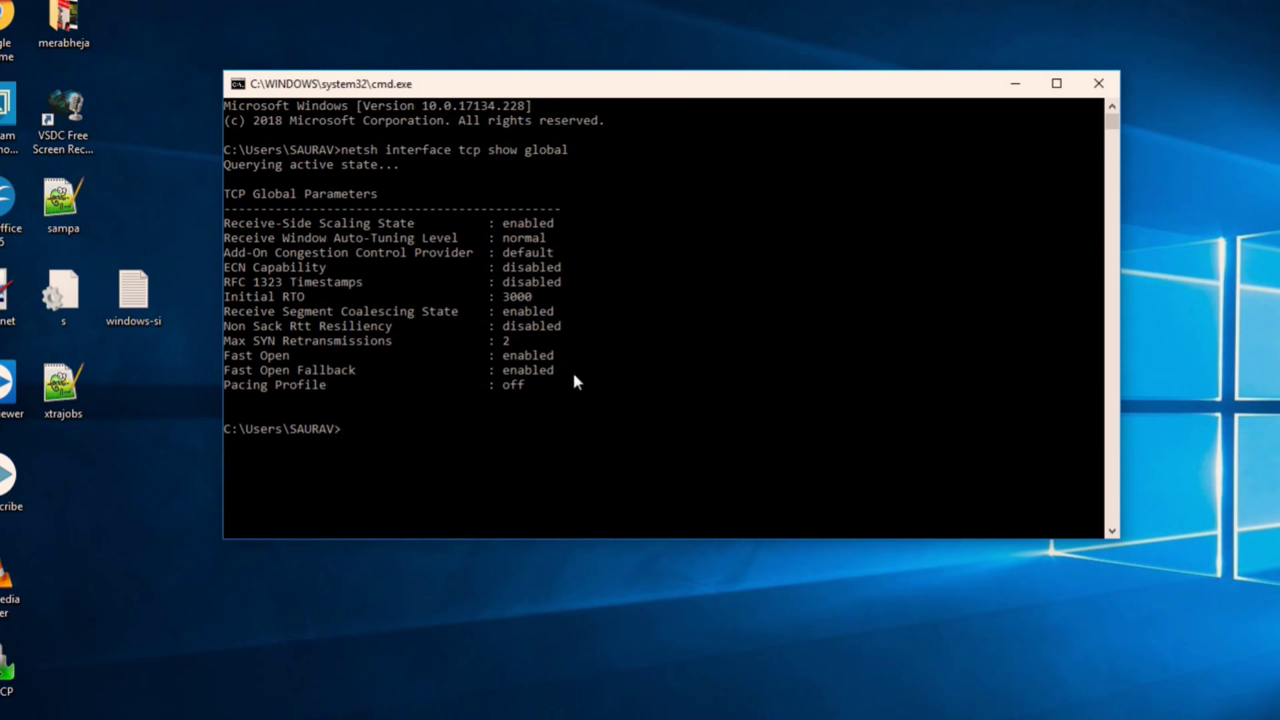
key("alt+Tab")
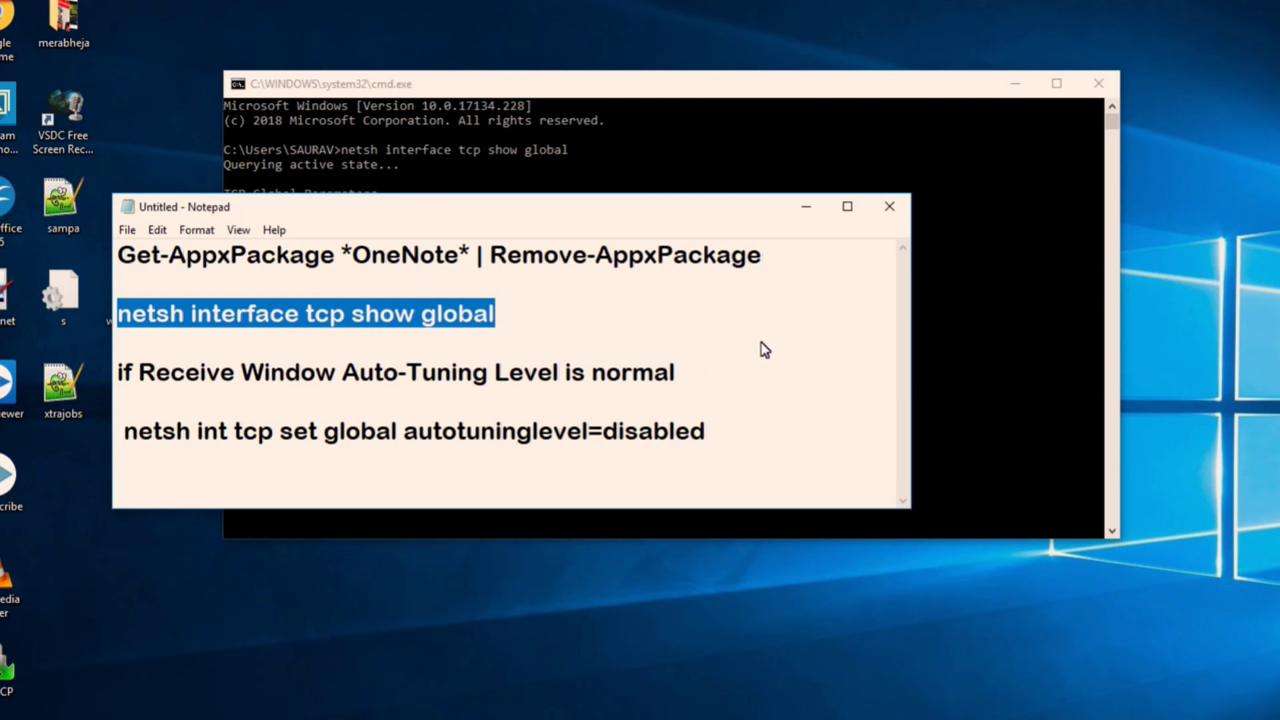
left_click(807, 208)
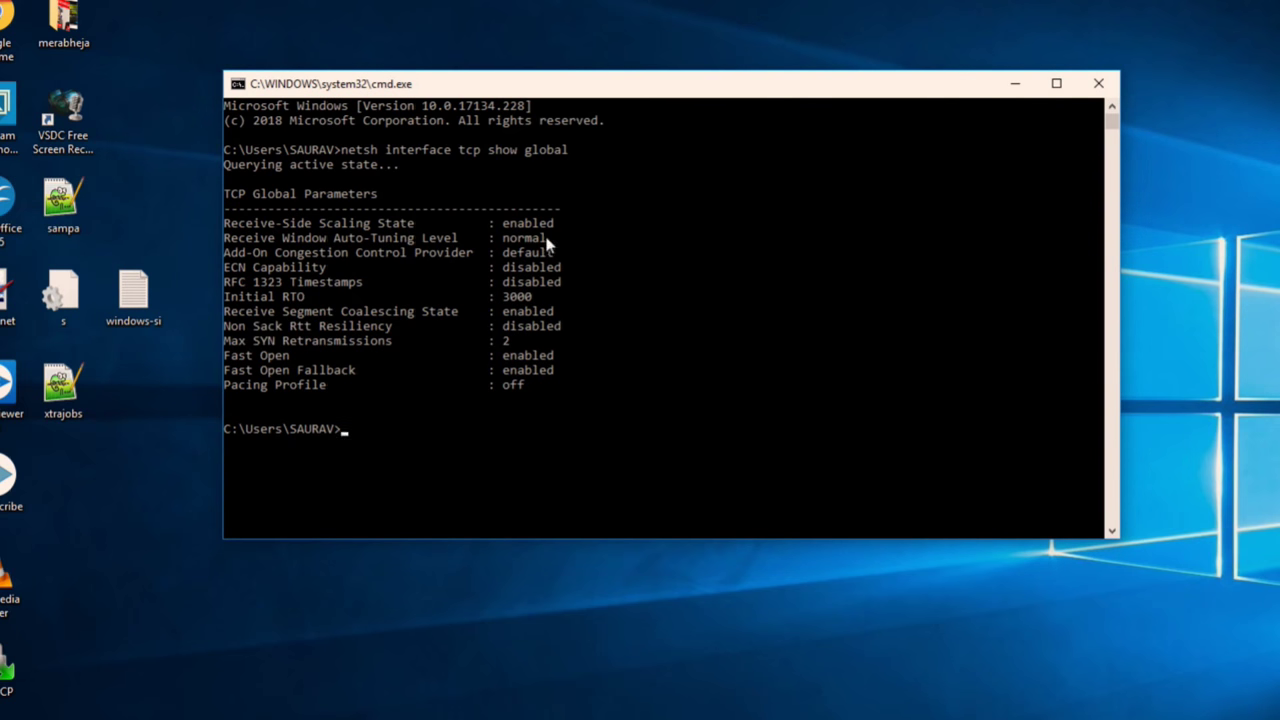
left_click(504, 715)
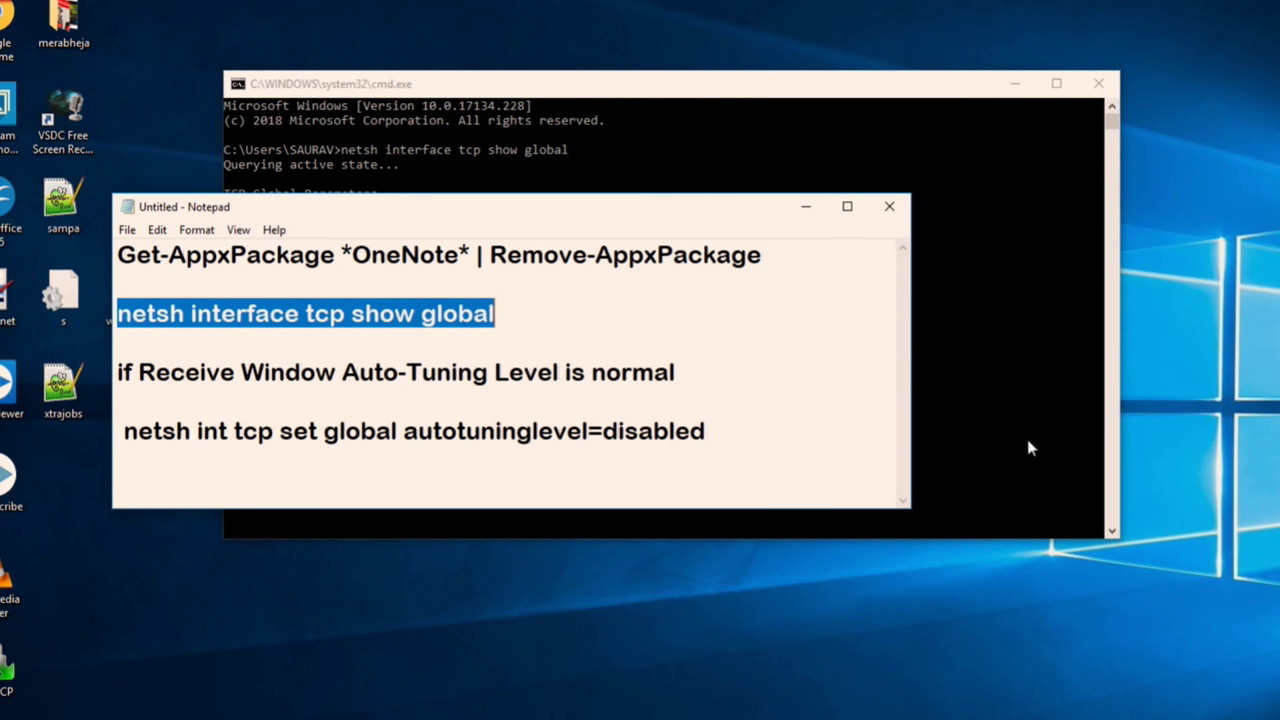
- Copy the 'netsh int tcp set global autotuninglevel=disabled' line from Notepad
left_click(350, 397)
key("Down")
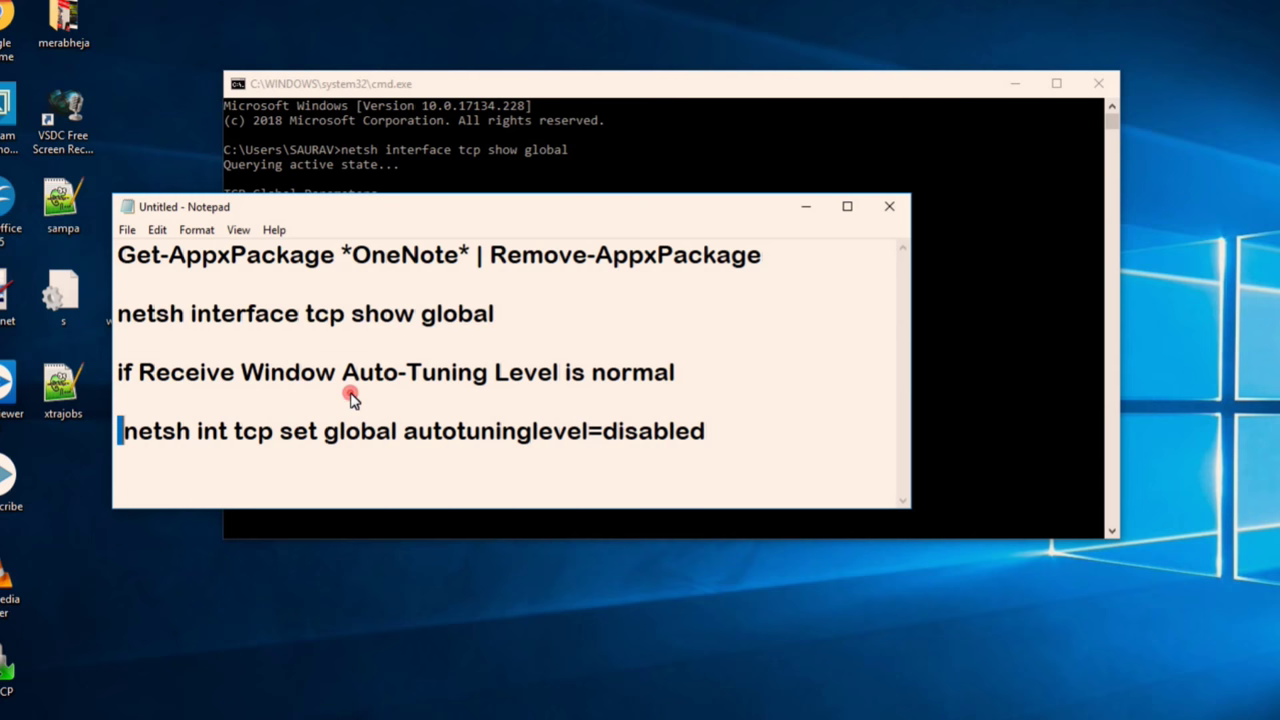
left_click(153, 440)
key("ctrl+shift+Right")
left_click_drag(122, 443, 707, 443)
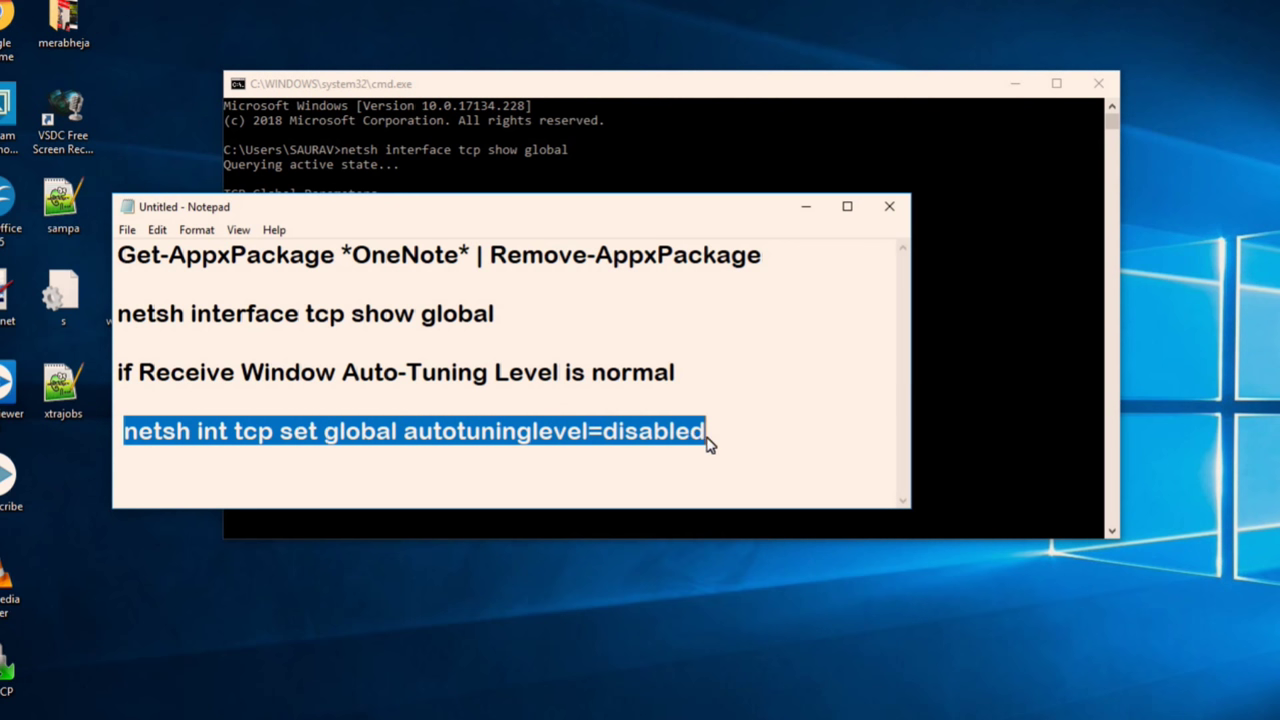
right_click(700, 440)
left_click(737, 494)
- Paste the autotuninglevel=disabled command into Command Prompt, then close the window
left_click(806, 207)
right_click(423, 424)
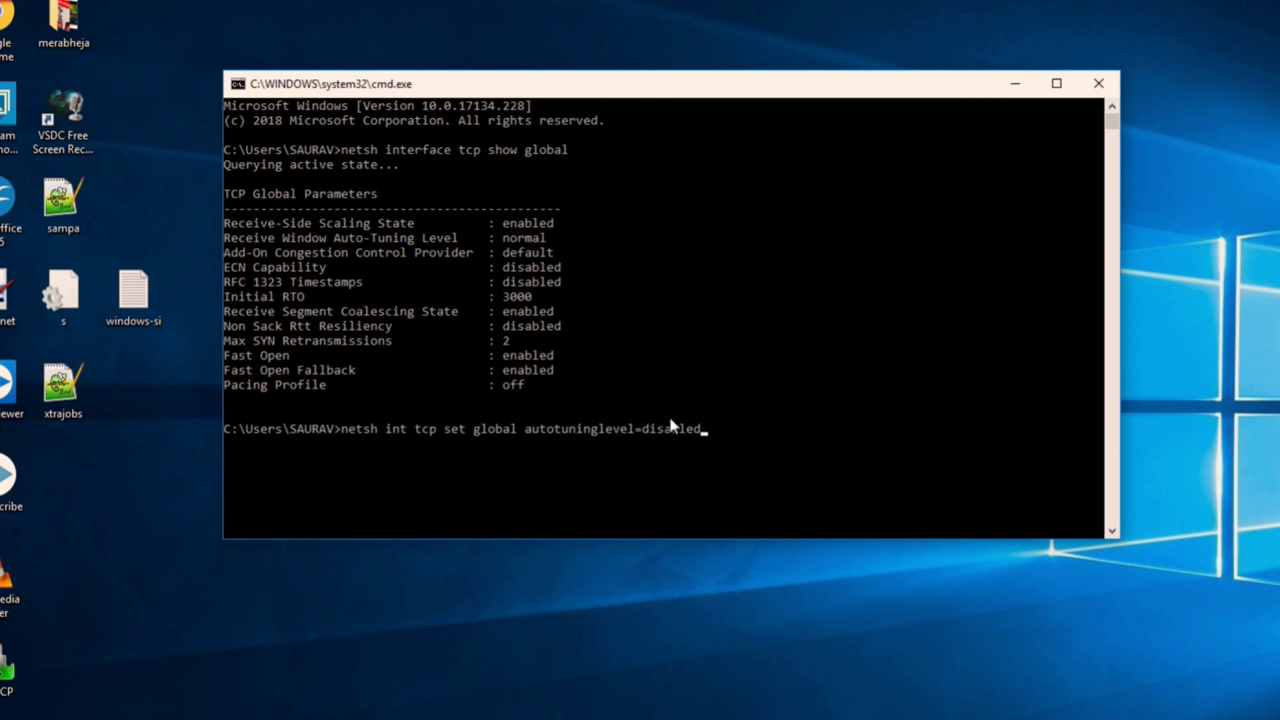
left_click(1110, 88)
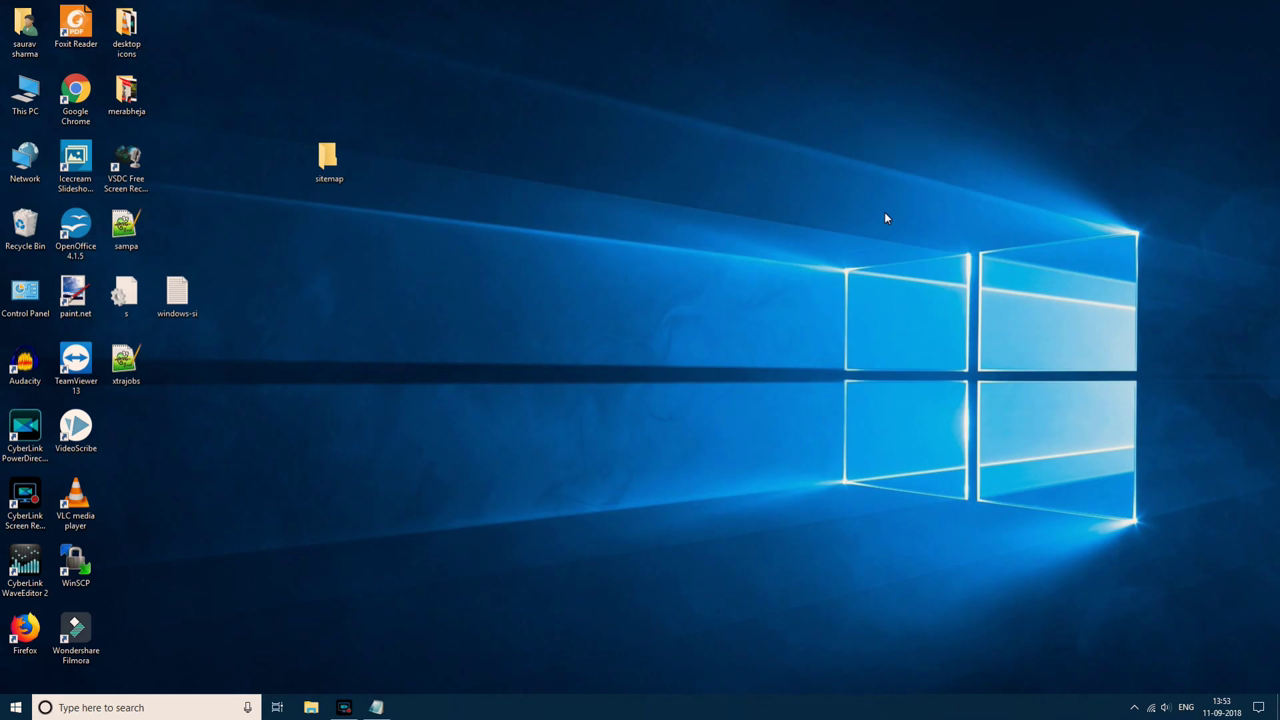